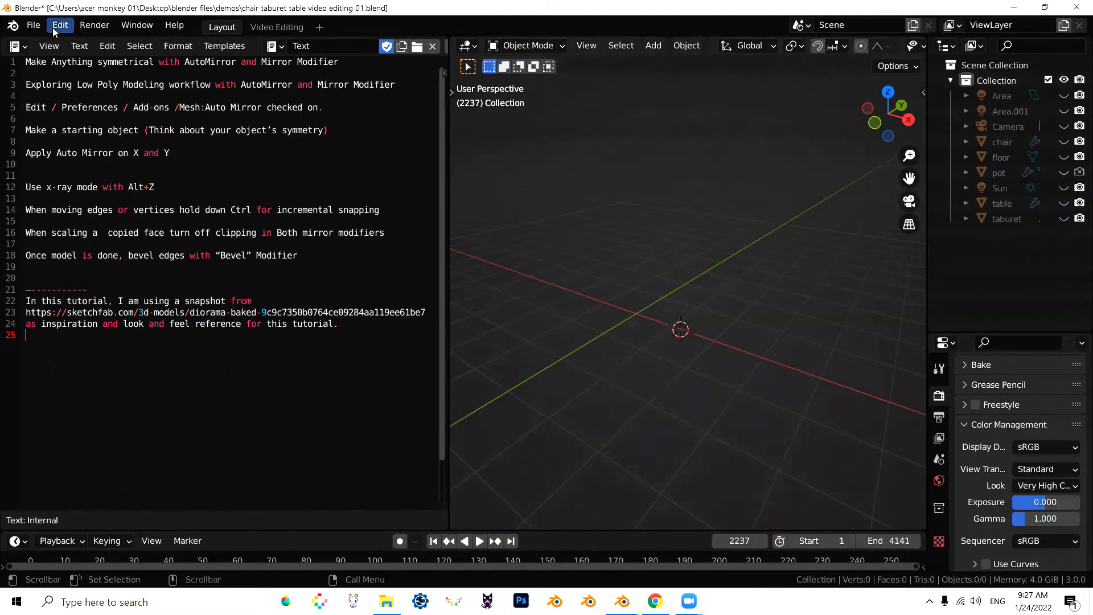
Look up "mirr" among the add-ons in Preferences to check that Mesh: Auto Mirror is enabled.
{"action": "left_click", "coordinate": [54, 31]}
{"action": "left_click", "coordinate": [91, 244]}
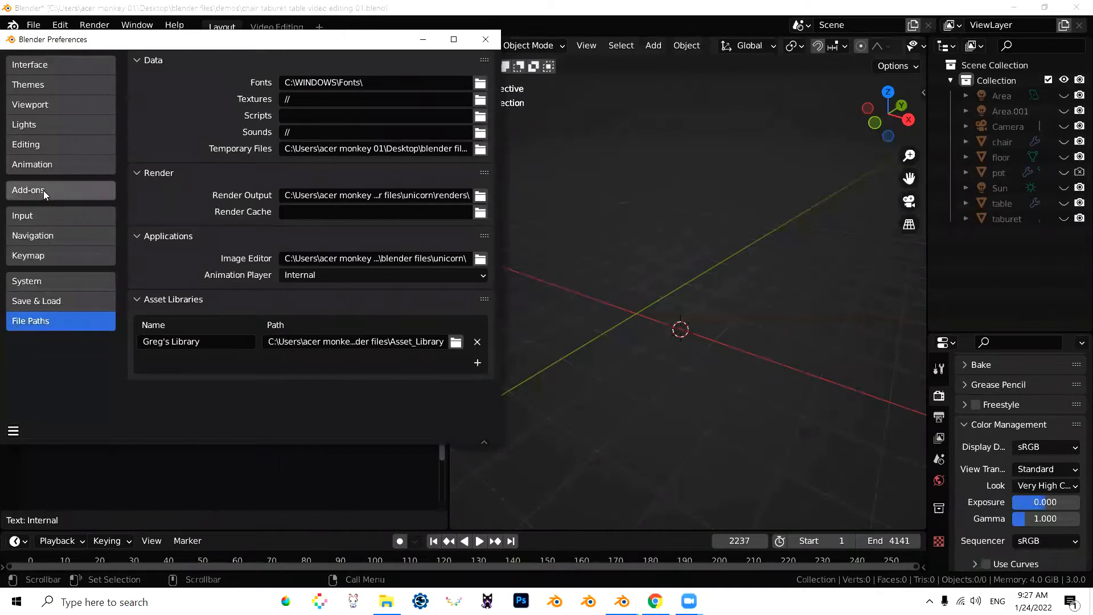
{"action": "left_click", "coordinate": [28, 190]}
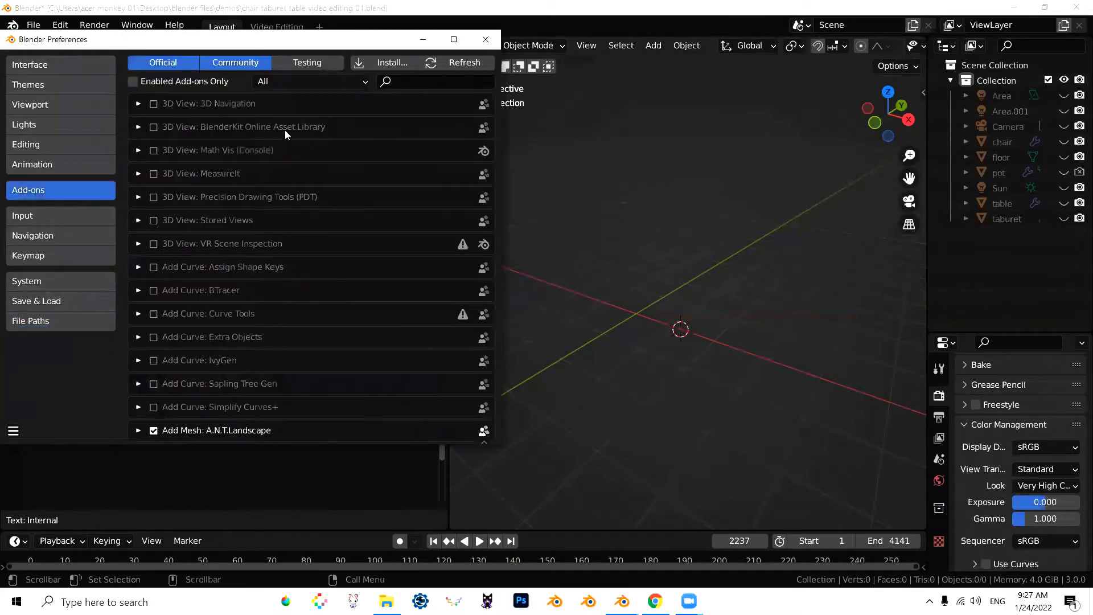
{"action": "left_click", "coordinate": [402, 81]}
{"action": "type", "text": "mirr"}
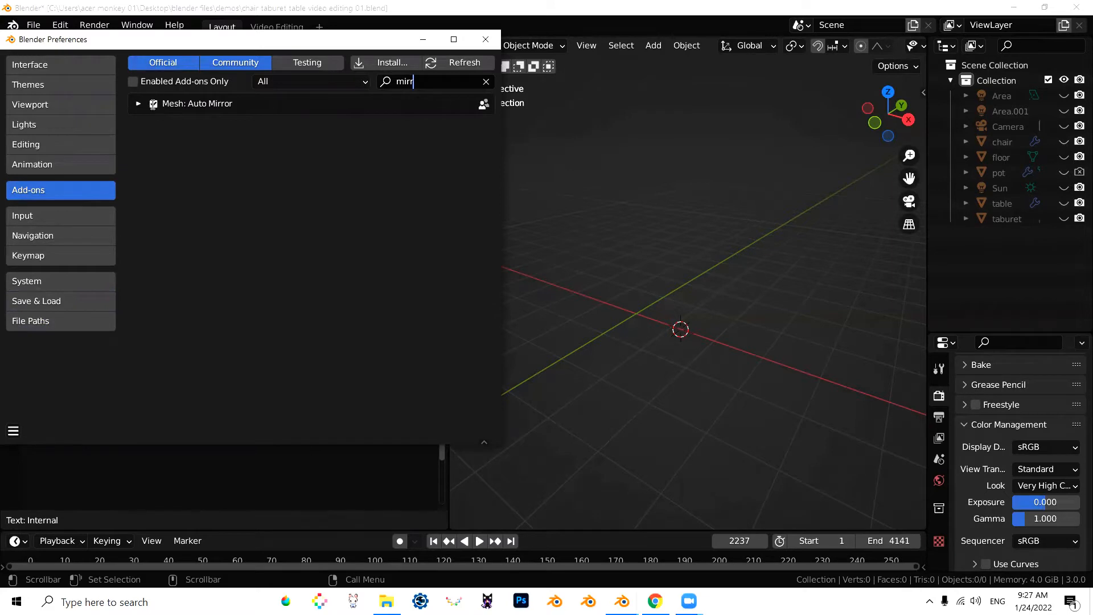
{"action": "left_click", "coordinate": [484, 40]}
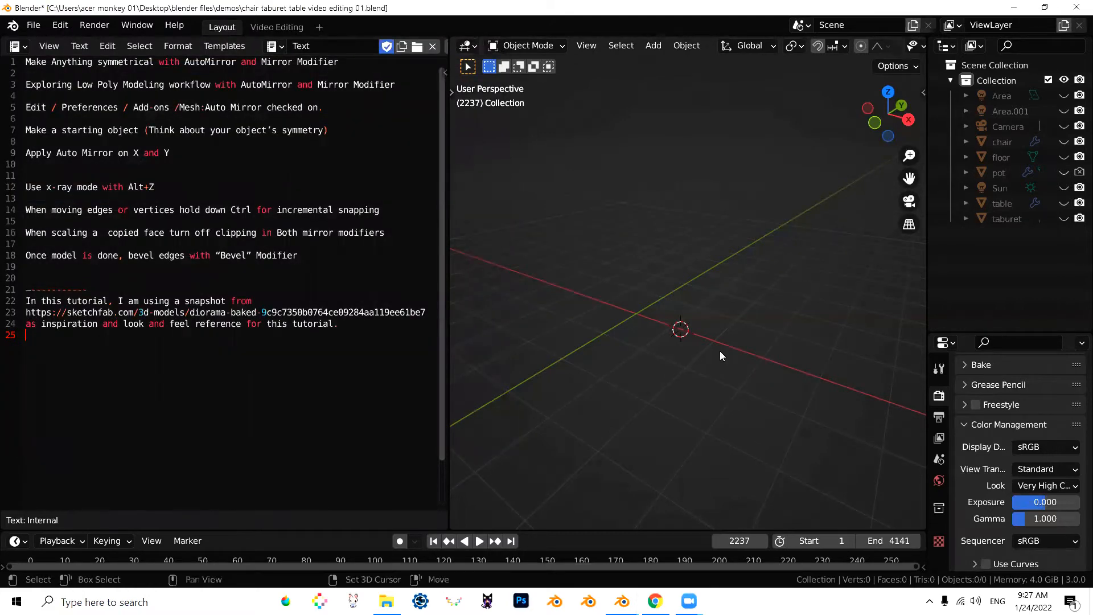
Reset the 3D cursor to the world origin and add a cube mesh there.
{"action": "key", "text": "shift+c"}
{"action": "middle_click_drag", "start_coordinate": [728, 349], "coordinate": [778, 343], "text": "shift"}
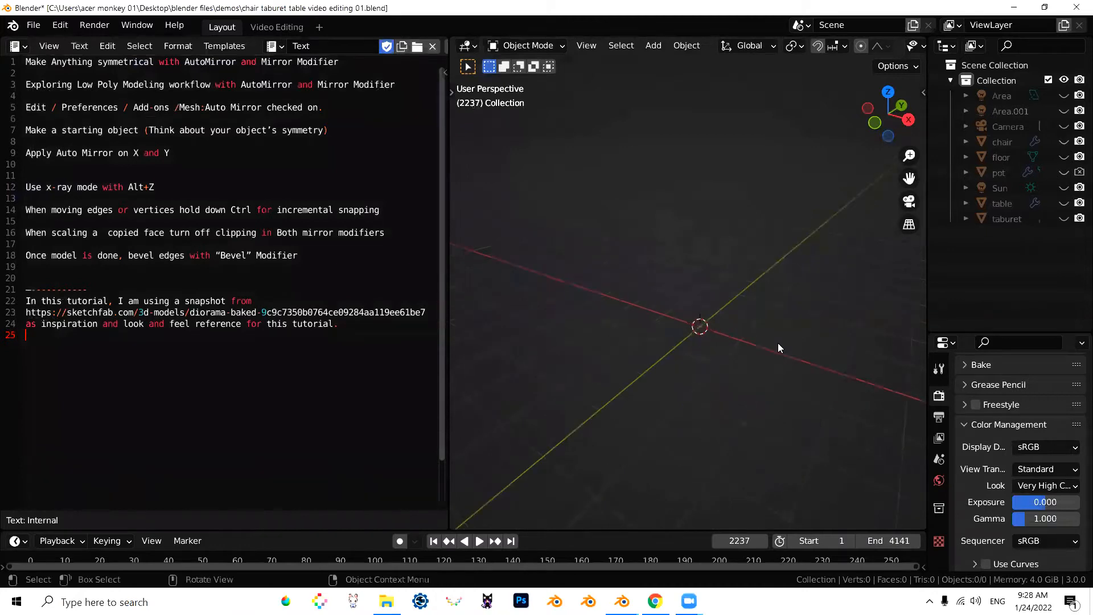
{"action": "key", "text": "shift+a"}
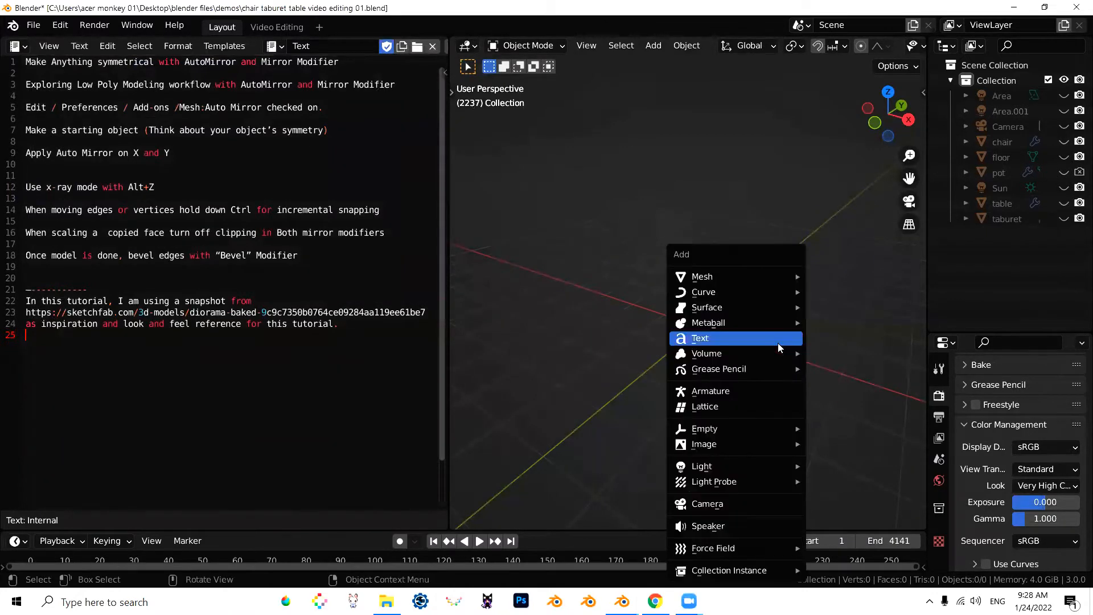
{"action": "mouse_move", "coordinate": [699, 277]}
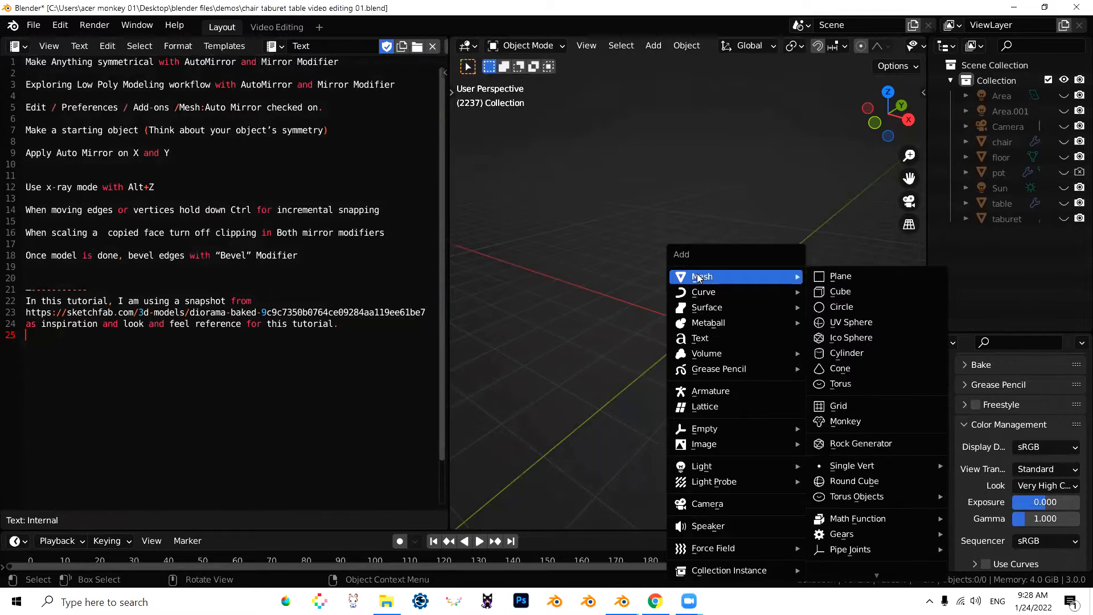
{"action": "mouse_move", "coordinate": [748, 288]}
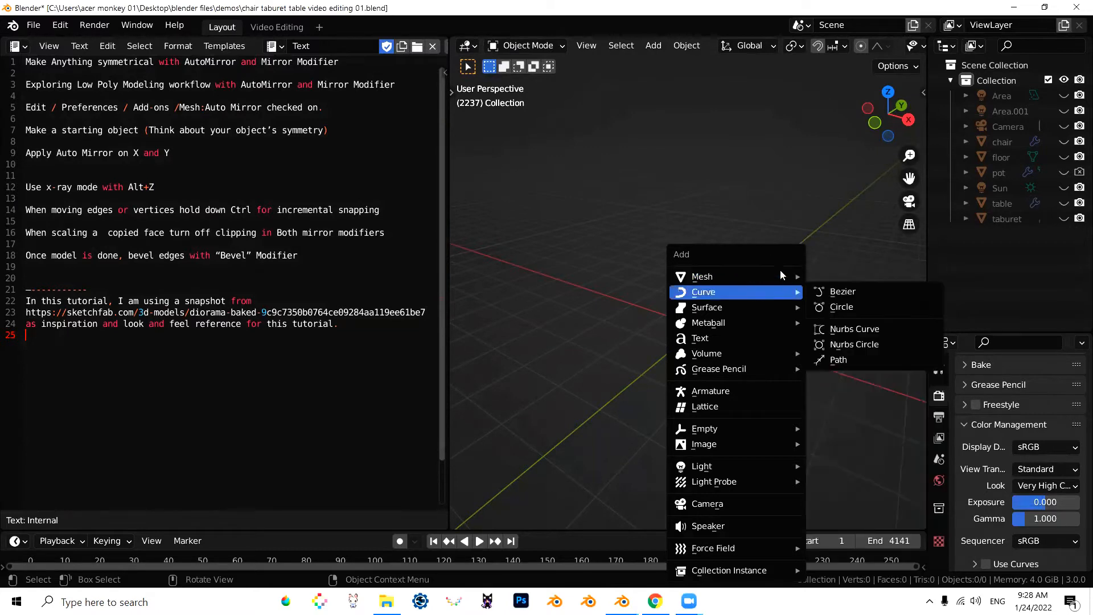
{"action": "mouse_move", "coordinate": [782, 273]}
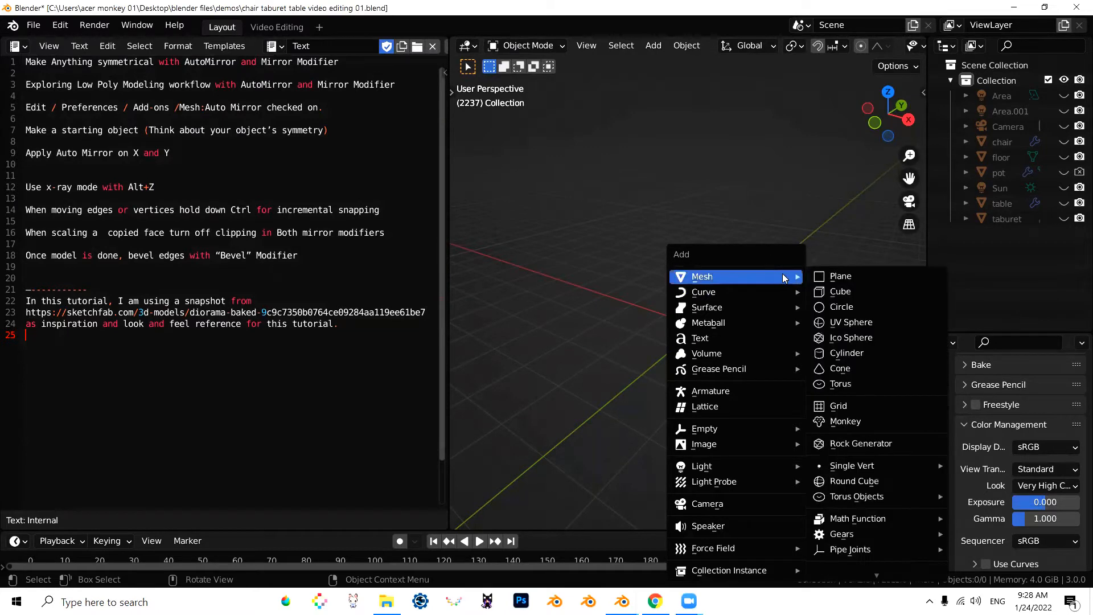
{"action": "left_click", "coordinate": [860, 293]}
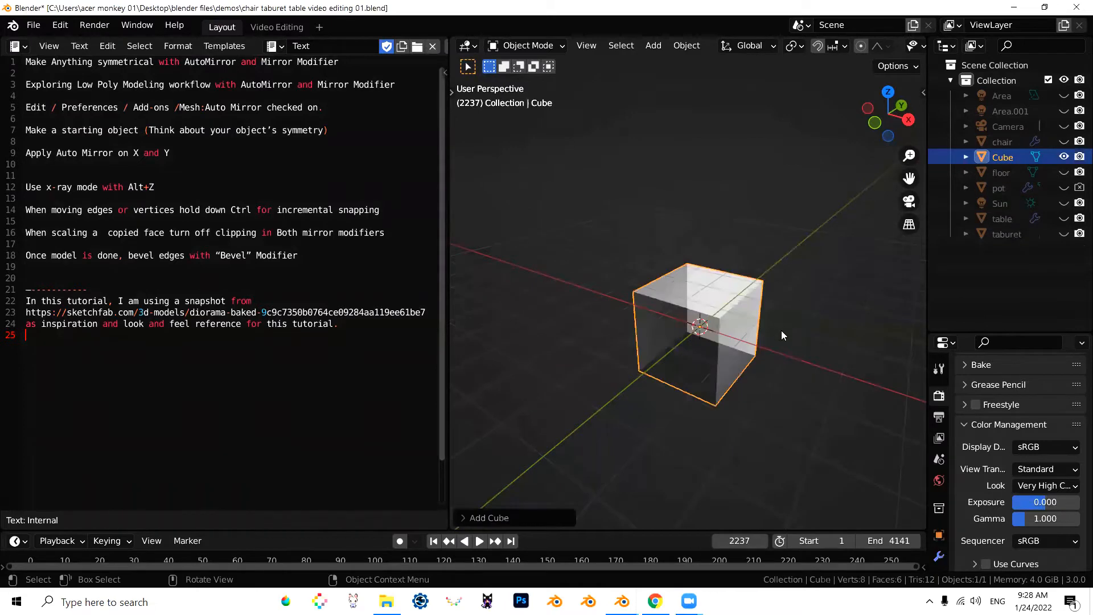
In Edit Mode, apply AutoMirror to the cube on the X axis and on the Y axis.
{"action": "middle_click_drag", "start_coordinate": [804, 412], "coordinate": [625, 402]}
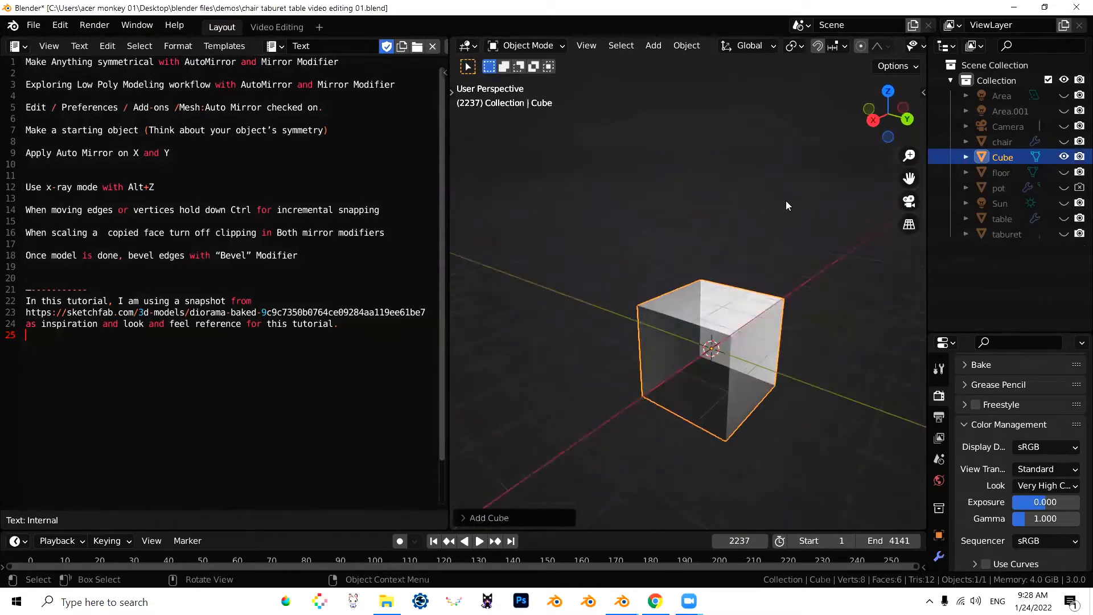
{"action": "key", "text": "Tab"}
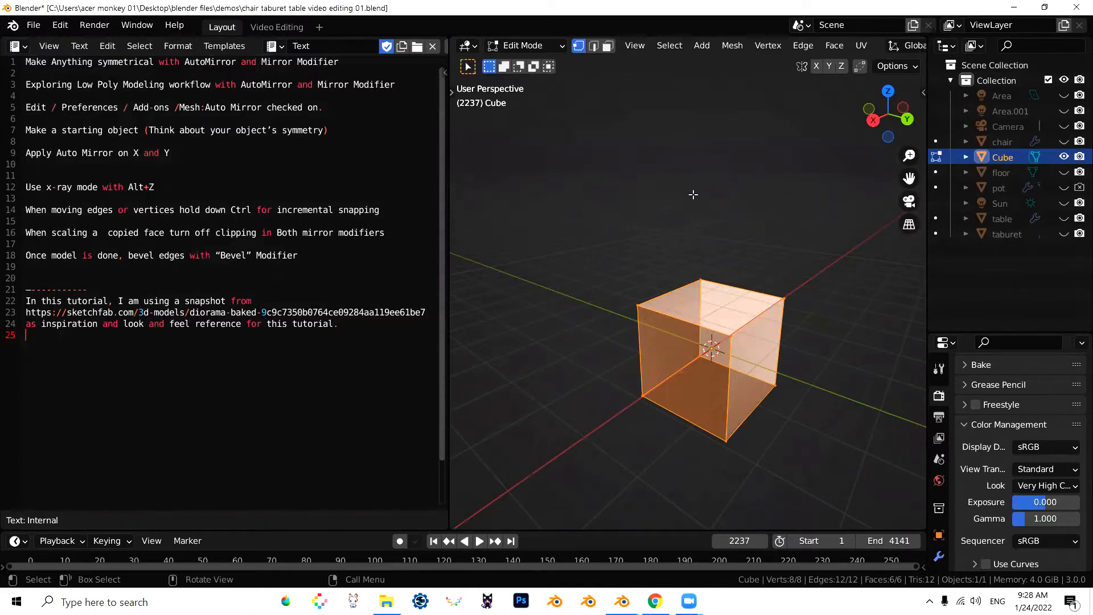
{"action": "key", "text": "n"}
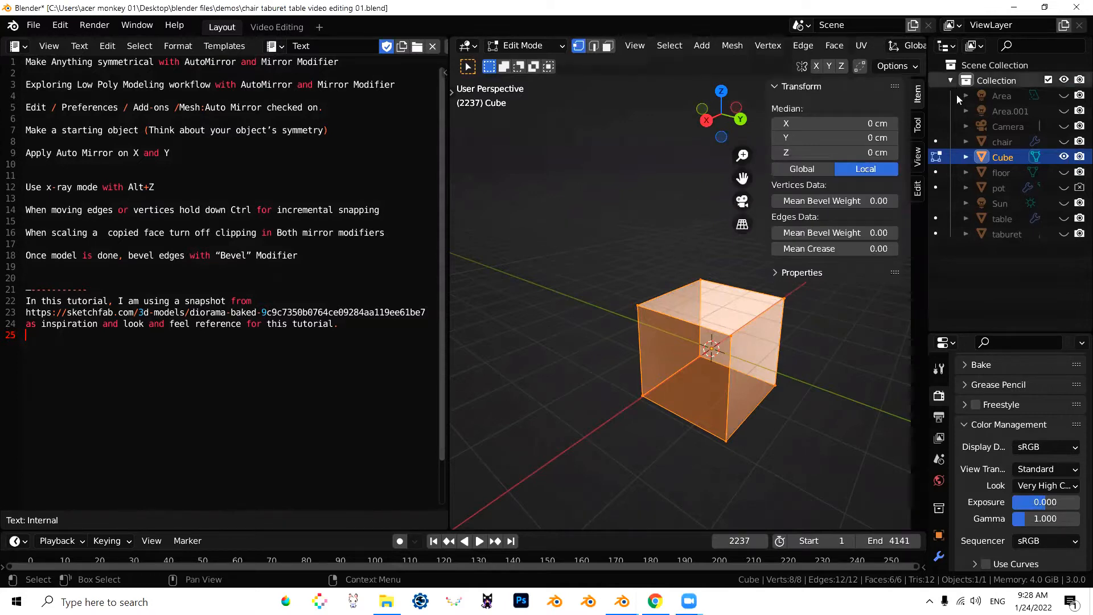
{"action": "left_click", "coordinate": [918, 189]}
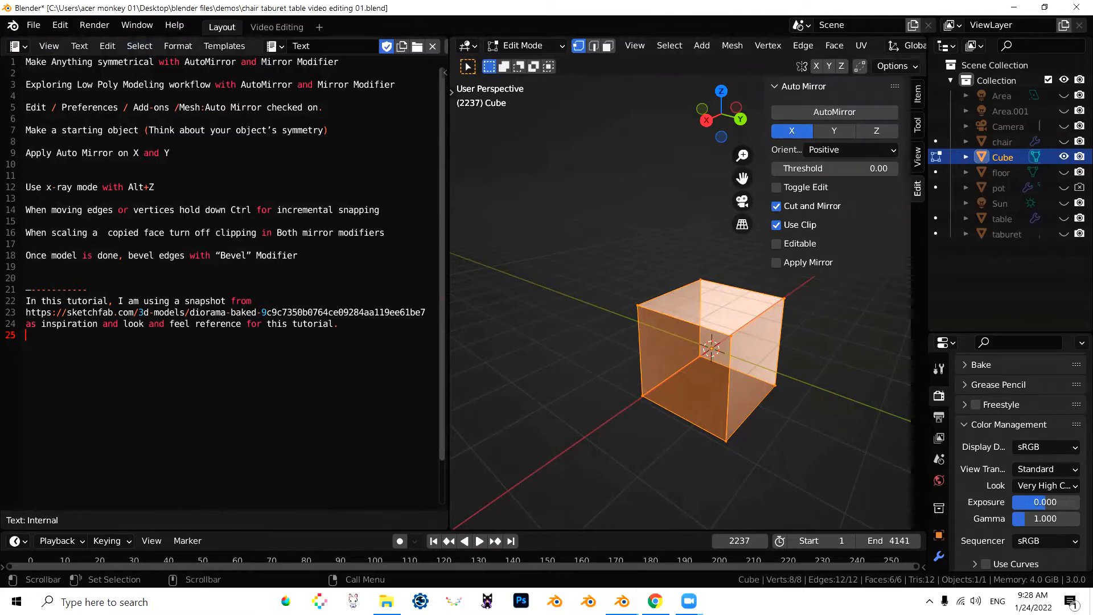
{"action": "middle_click_drag", "start_coordinate": [892, 351], "coordinate": [888, 389]}
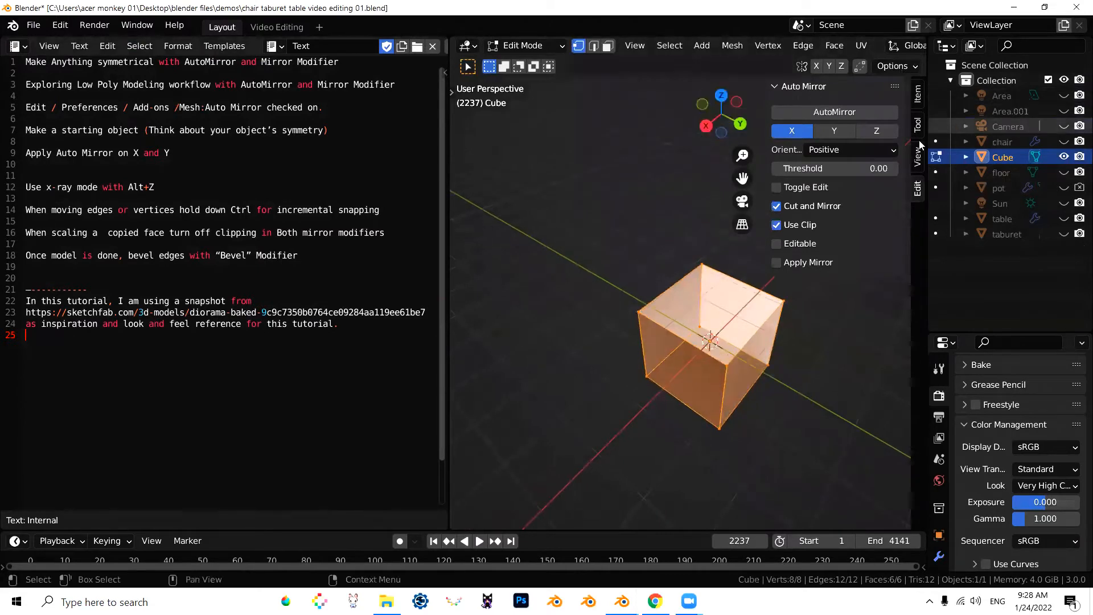
{"action": "left_click", "coordinate": [861, 110]}
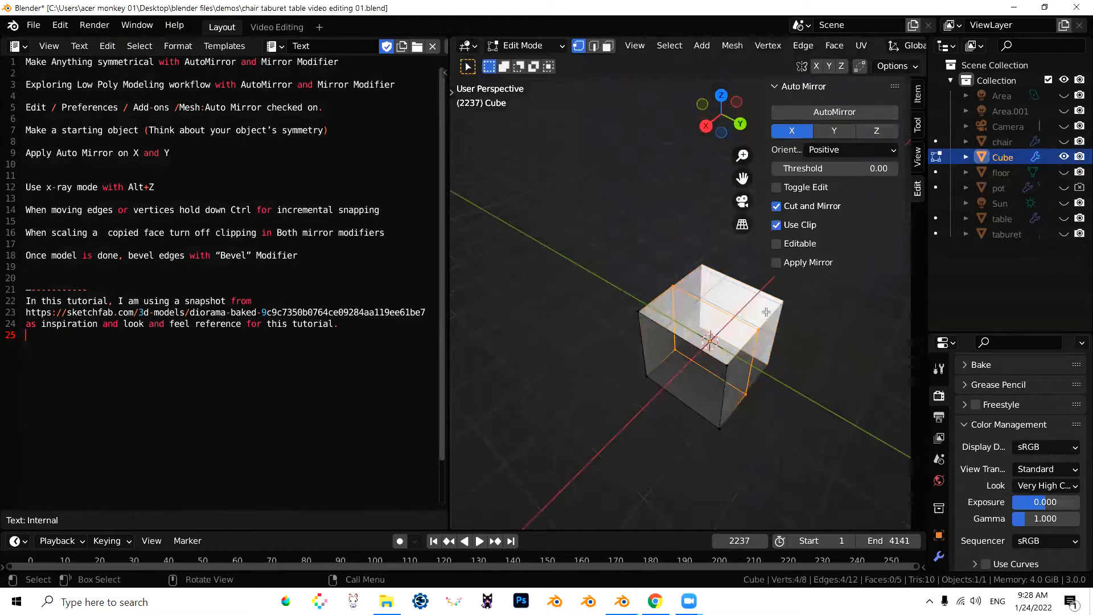
{"action": "left_click", "coordinate": [836, 131]}
{"action": "left_click", "coordinate": [834, 112]}
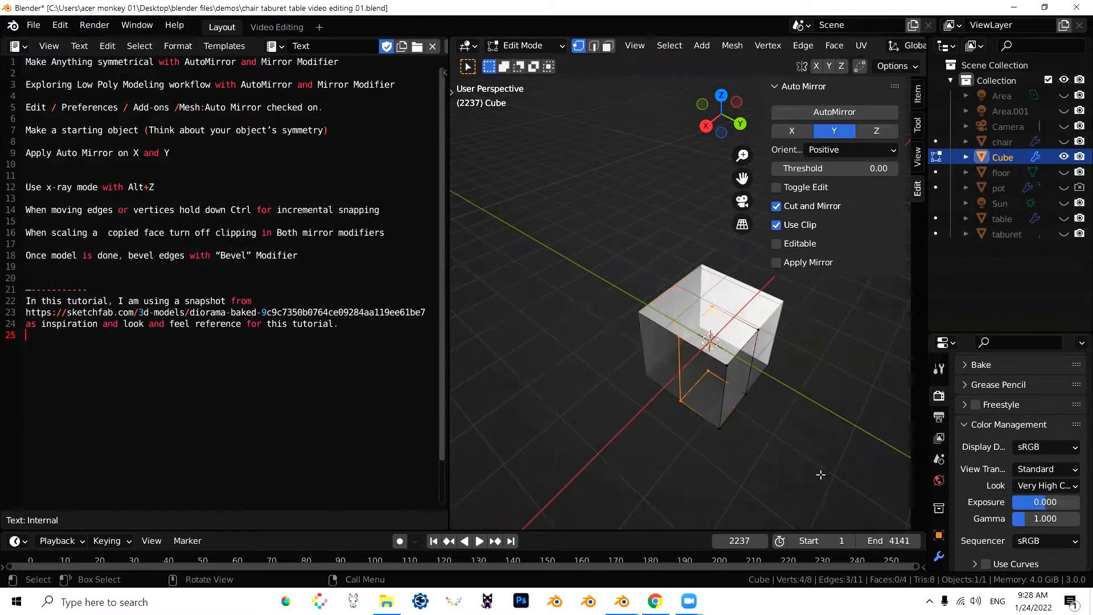
Select the cube's bottom vertices in the editable quarter and move them up about 190.5 cm along Z to form a thin slab.
{"action": "middle_click_drag", "start_coordinate": [762, 435], "coordinate": [722, 423]}
{"action": "scroll", "coordinate": [710, 401], "scroll_direction": "up", "scroll_amount": 2}
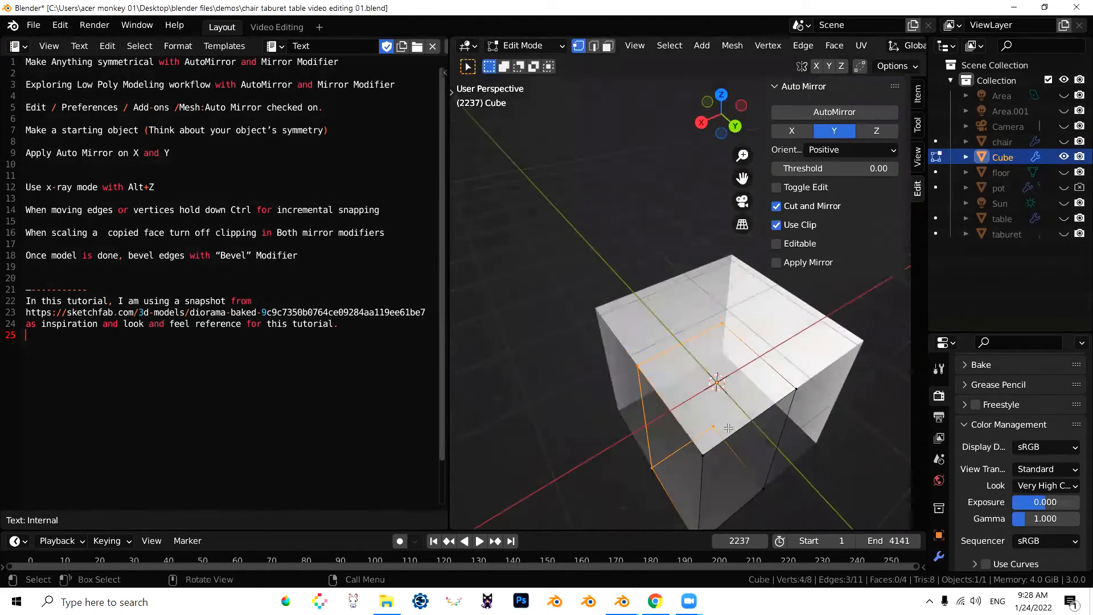
{"action": "scroll", "coordinate": [729, 428], "scroll_direction": "down", "scroll_amount": 2}
{"action": "middle_click_drag", "start_coordinate": [729, 441], "coordinate": [677, 410]}
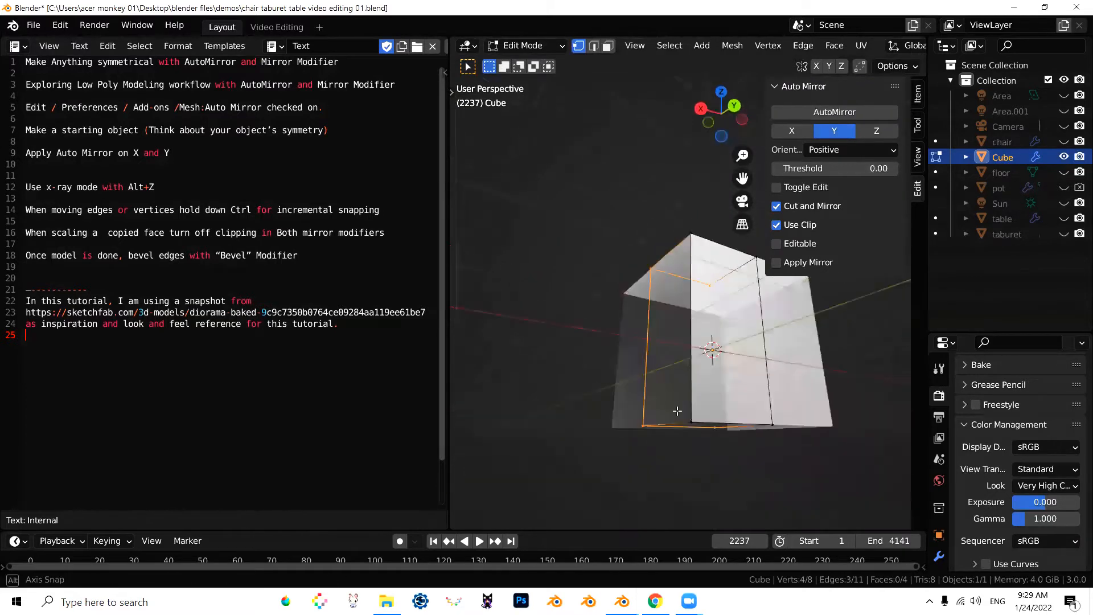
{"action": "left_click_drag", "start_coordinate": [521, 370], "coordinate": [864, 488]}
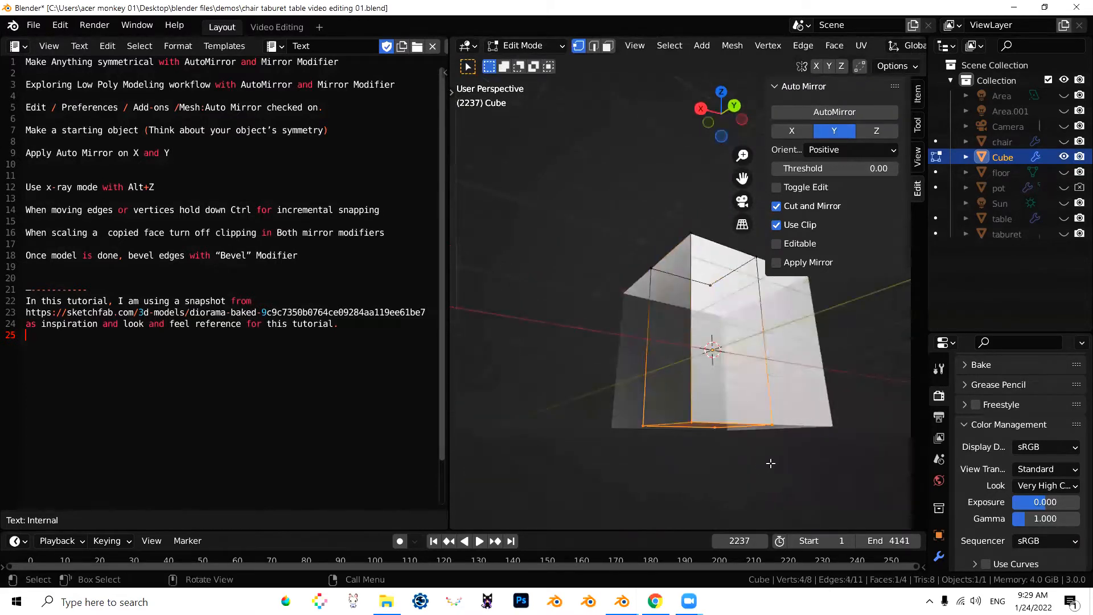
{"action": "key", "text": "g"}
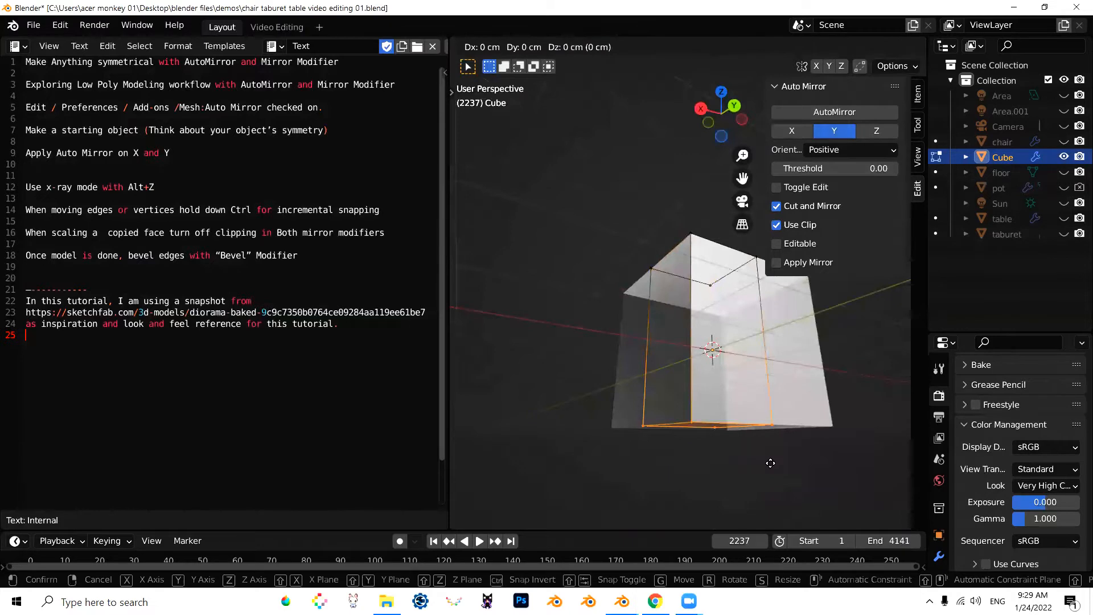
{"action": "key", "text": "z"}
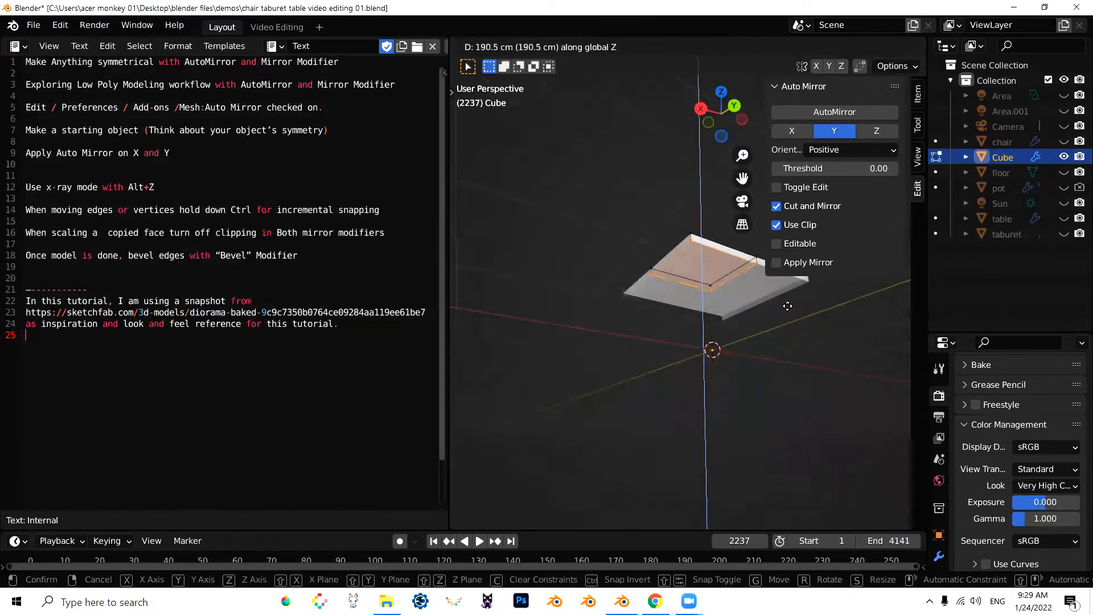
{"action": "left_click", "coordinate": [786, 306]}
Switch to face selection and duplicate the slab's bottom face in place.
{"action": "middle_click_drag", "start_coordinate": [678, 370], "coordinate": [706, 293]}
{"action": "scroll", "coordinate": [706, 286], "scroll_direction": "up", "scroll_amount": 2}
{"action": "scroll", "coordinate": [706, 287], "scroll_direction": "down", "scroll_amount": 2}
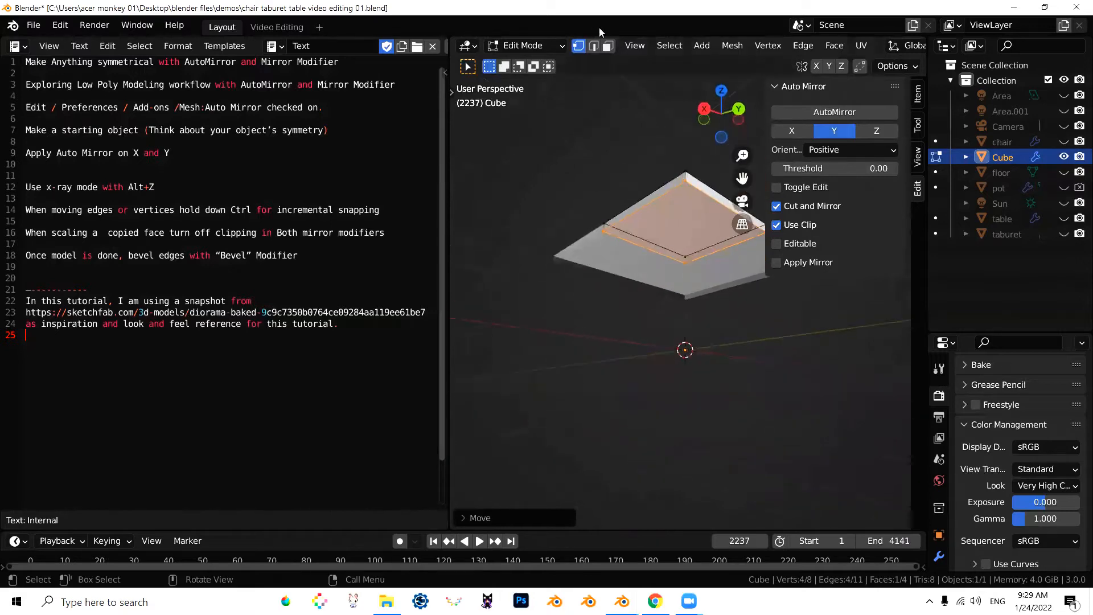
{"action": "left_click", "coordinate": [608, 45]}
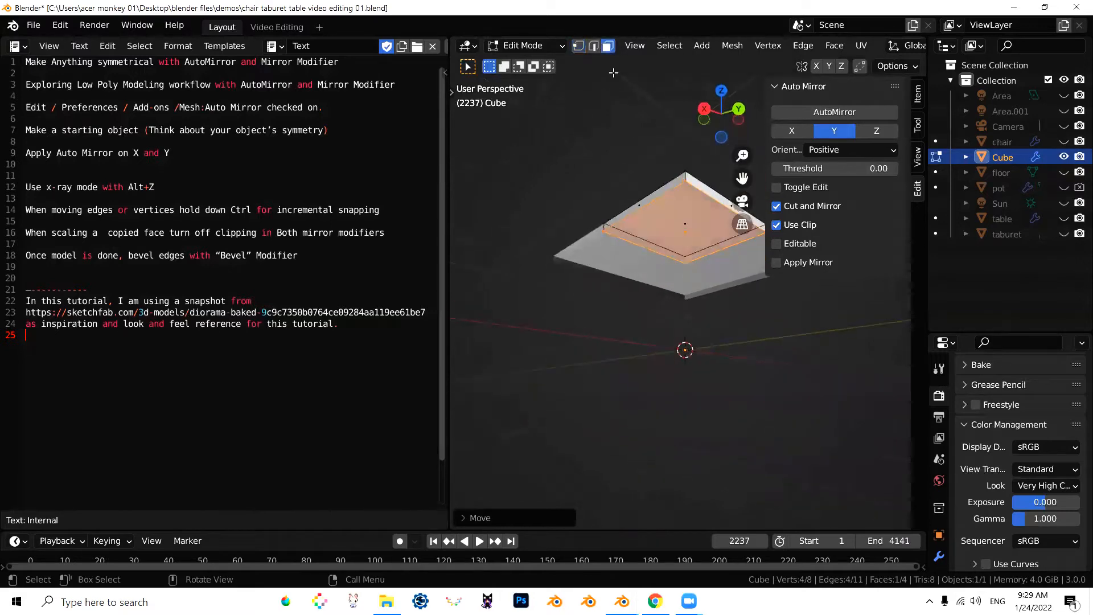
{"action": "left_click", "coordinate": [697, 233]}
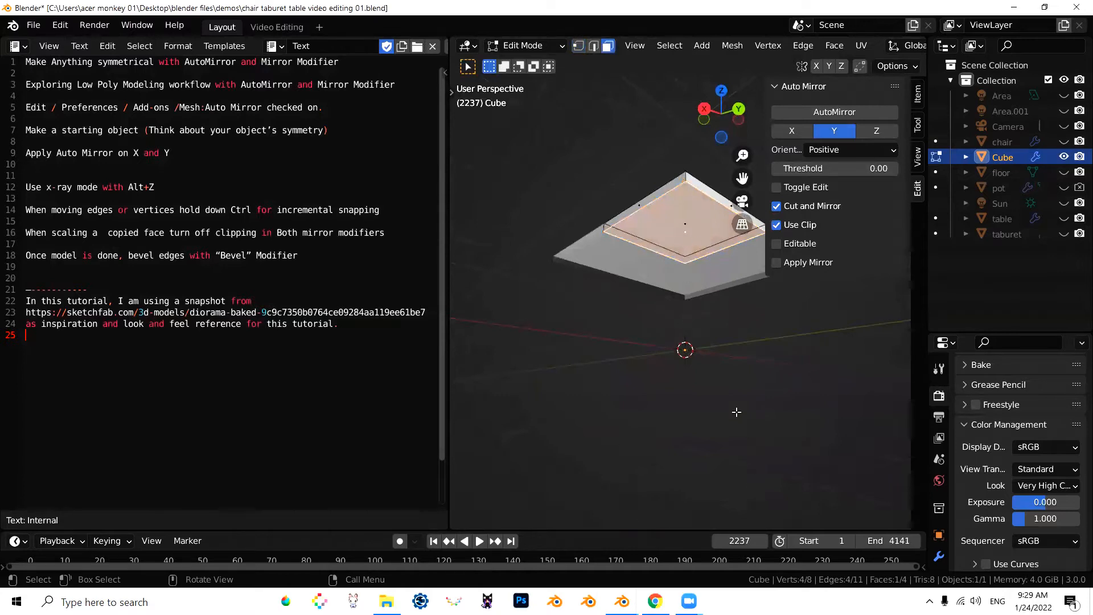
{"action": "key", "text": "shift+d"}
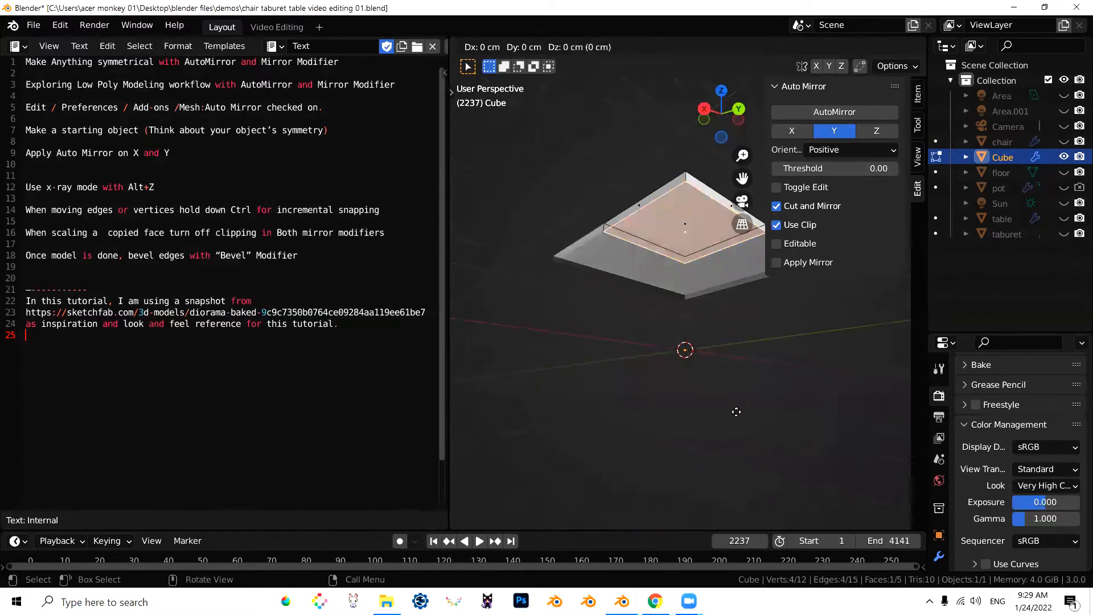
{"action": "right_click", "coordinate": [736, 412]}
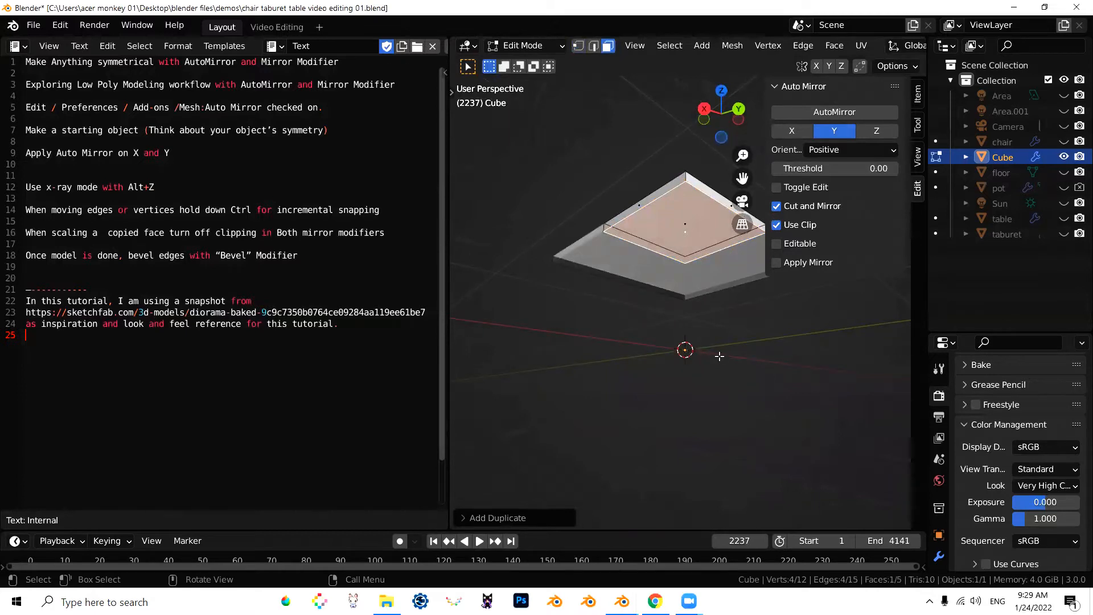
Turn off Clipping in both the X and the Y Mirror modifiers so the duplicated face can be scaled freely.
{"action": "key", "text": "s"}
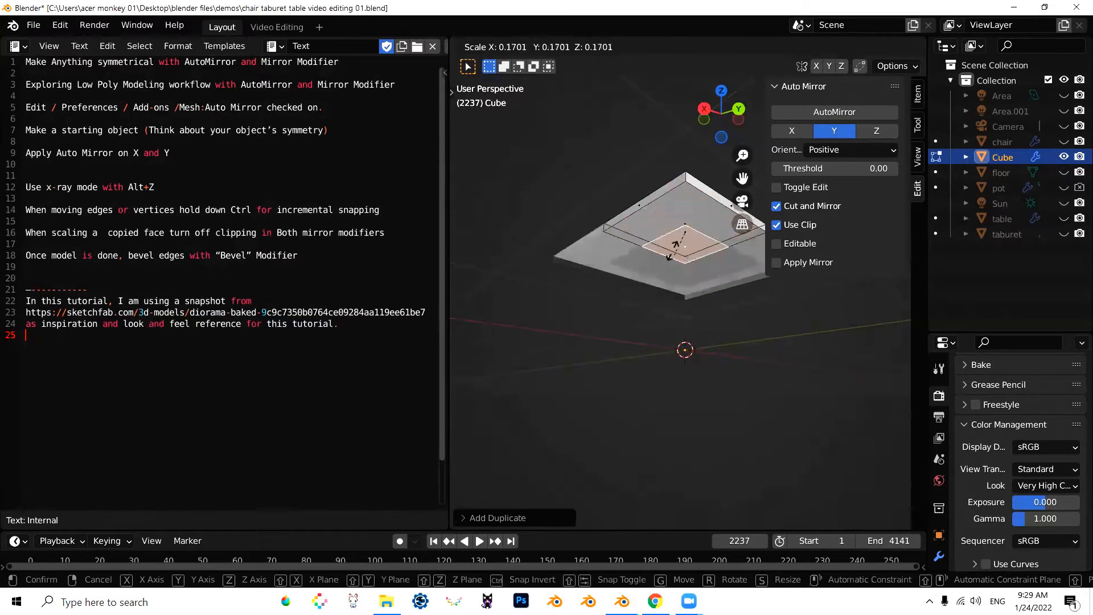
{"action": "right_click", "coordinate": [688, 376]}
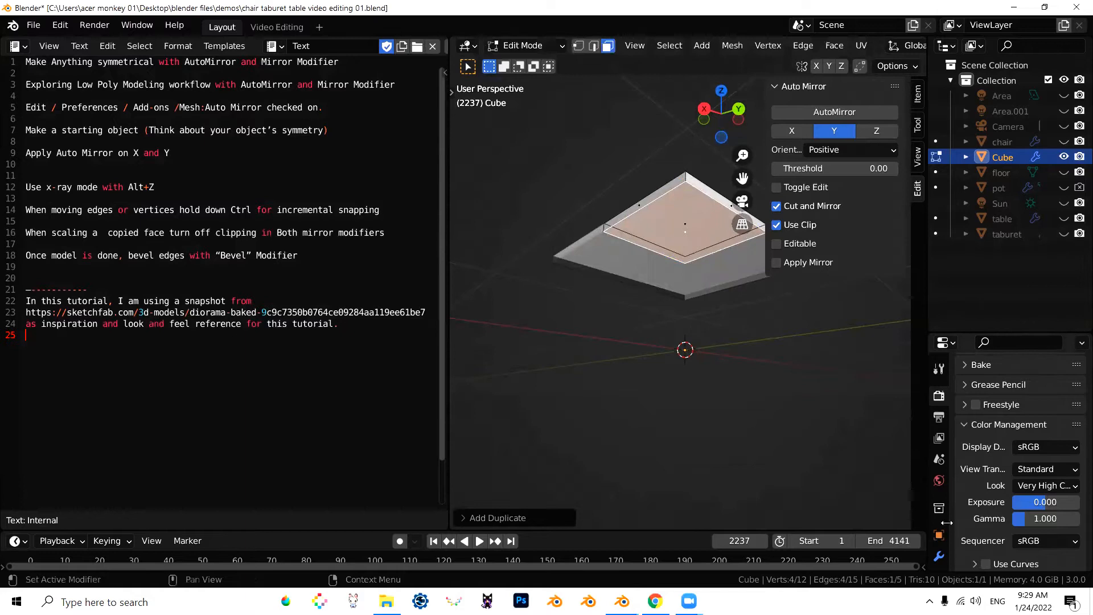
{"action": "left_click", "coordinate": [939, 556]}
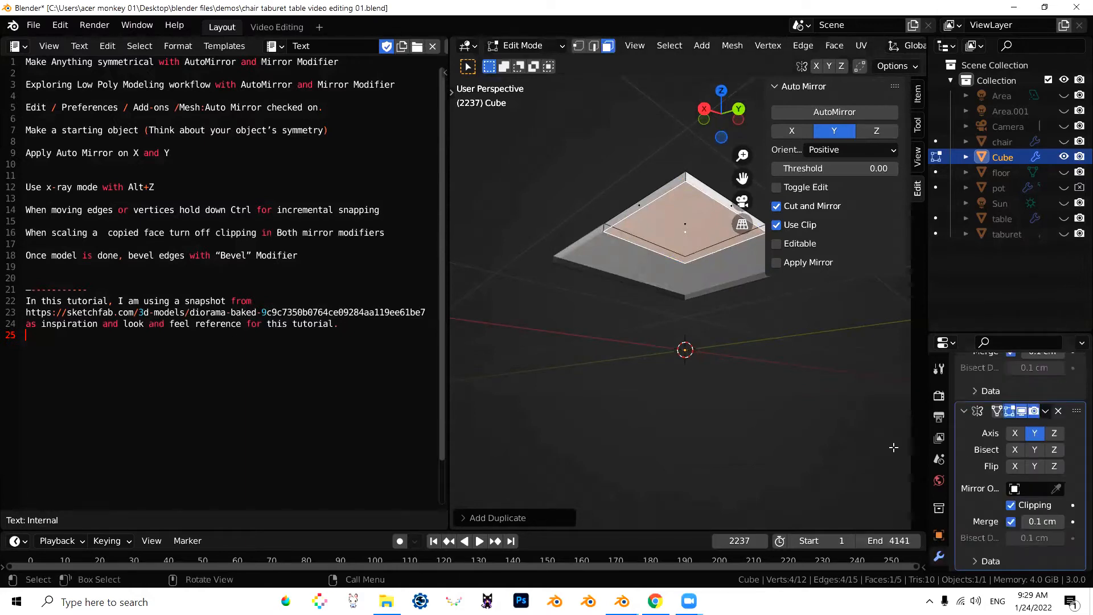
{"action": "left_click", "coordinate": [1011, 505]}
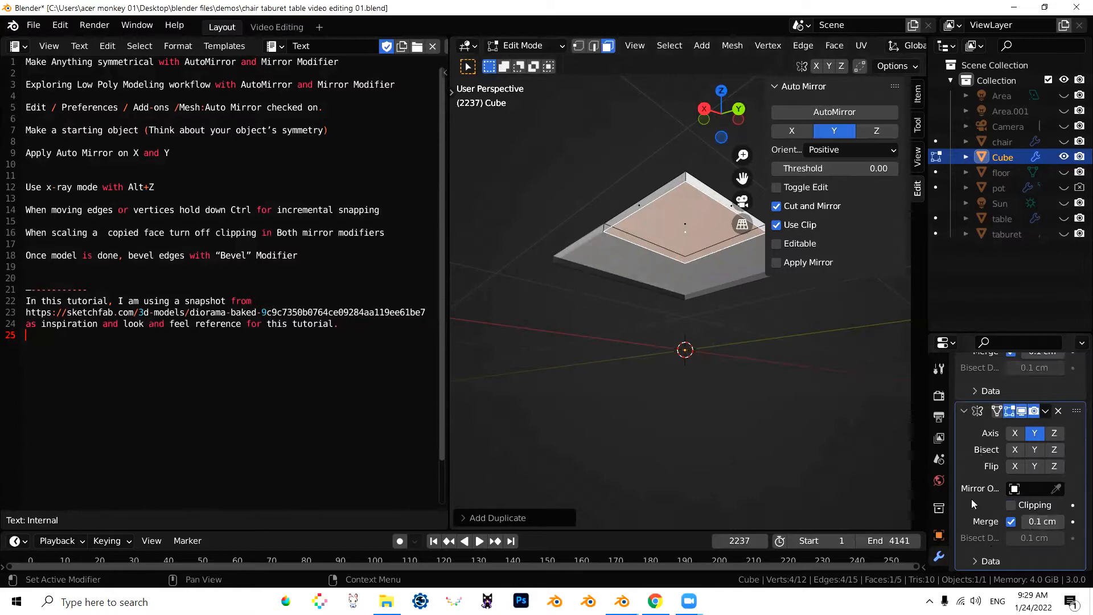
{"action": "left_click_drag", "start_coordinate": [1013, 335], "coordinate": [1041, 95]}
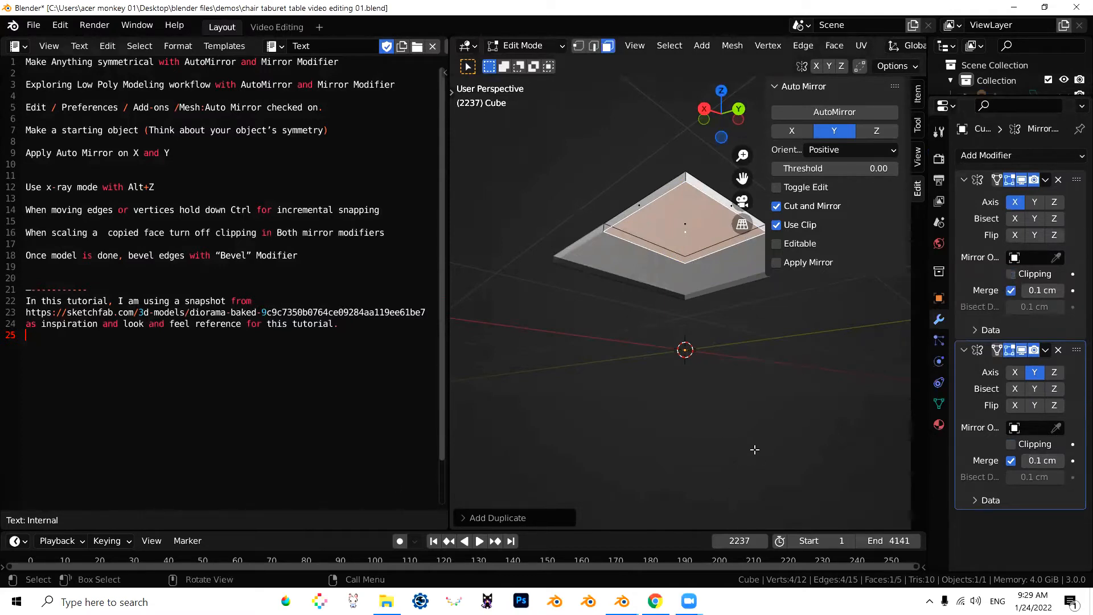
Scale the duplicated bottom face down to about 0.2 with incremental snapping and view the slab from the top.
{"action": "key", "text": "s"}
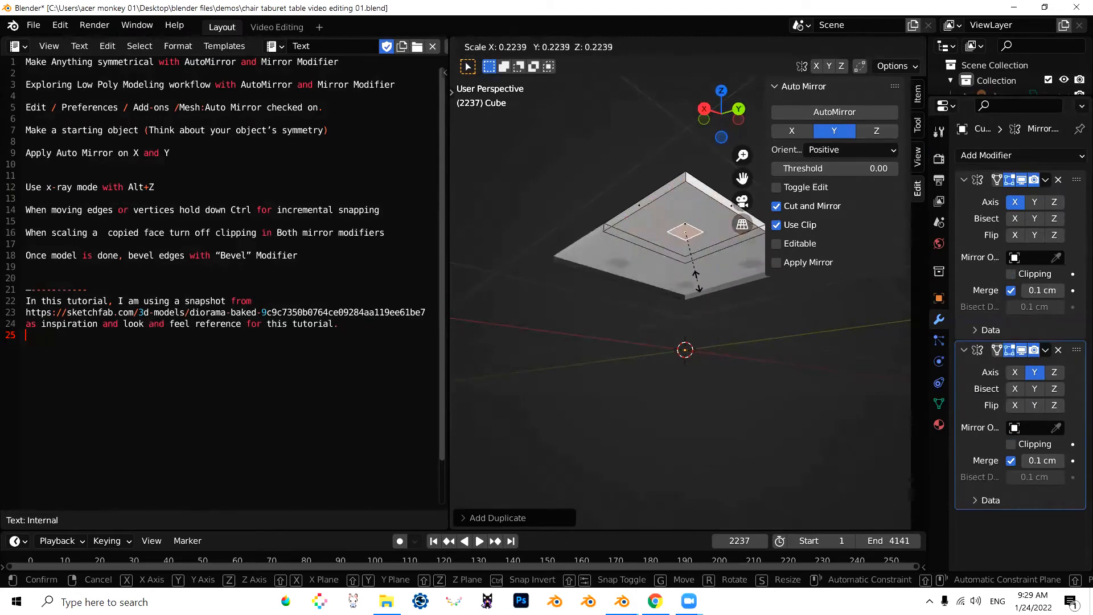
{"action": "key", "text": "ctrl"}
{"action": "left_click", "coordinate": [711, 281]}
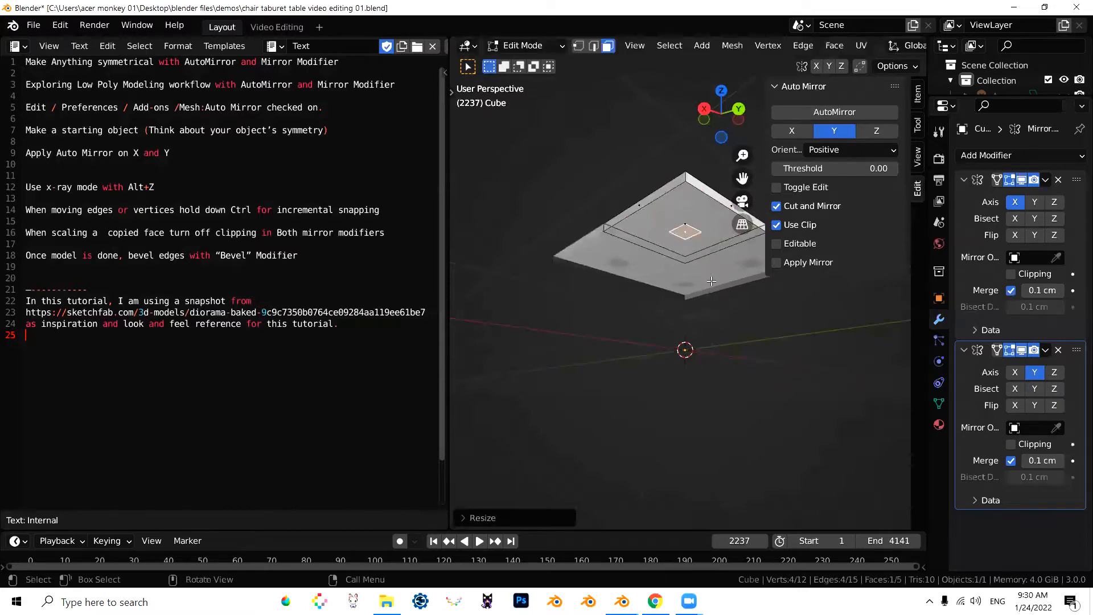
{"action": "key", "text": "KP_7"}
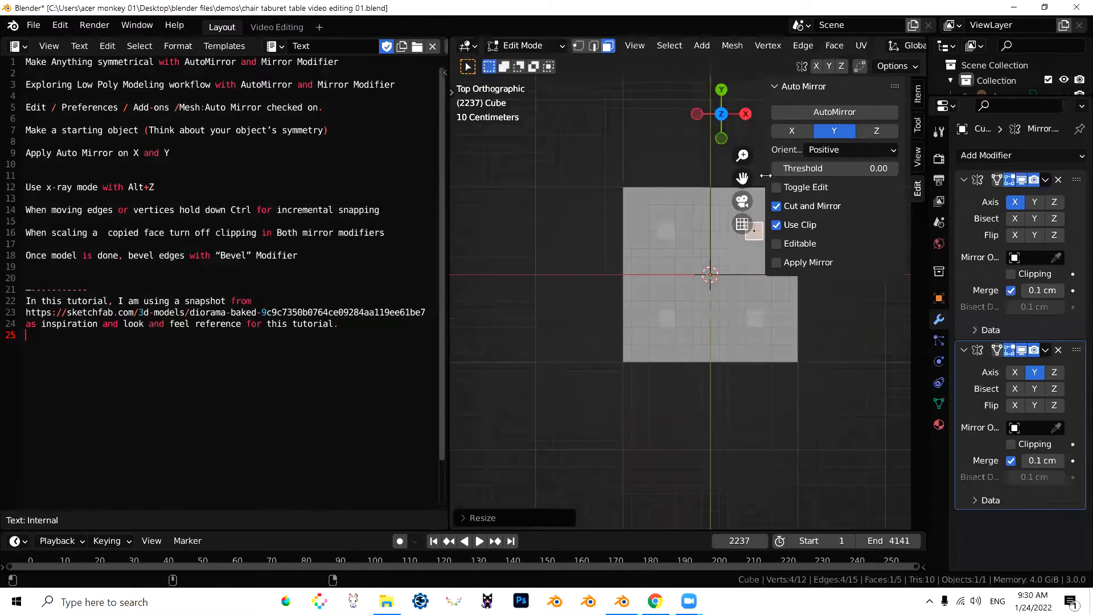
Move the small duplicated face within the XY plane, locking Z, to near the slab's outer corner.
{"action": "middle_click_drag", "start_coordinate": [766, 256], "coordinate": [631, 286], "text": "shift"}
{"action": "scroll", "coordinate": [636, 282], "scroll_direction": "up", "scroll_amount": 2}
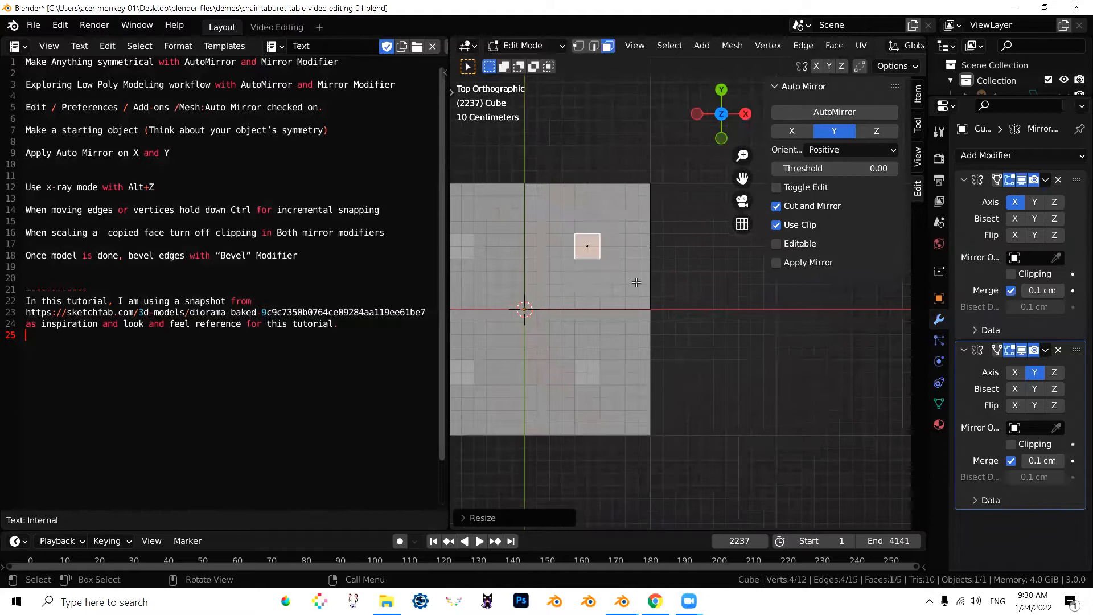
{"action": "key", "text": "g"}
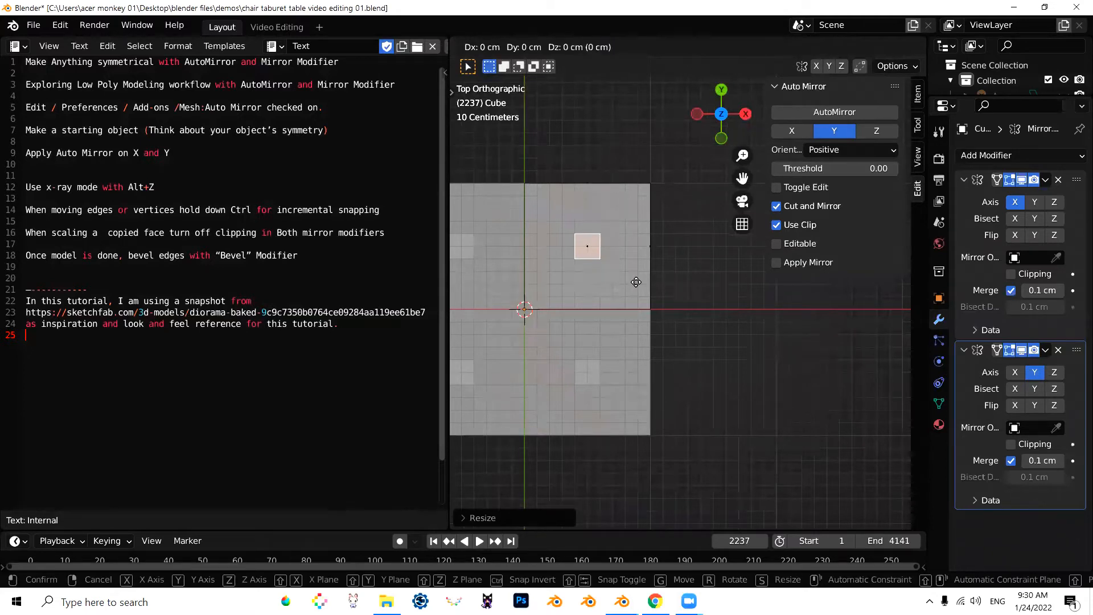
{"action": "key", "text": "shift+z"}
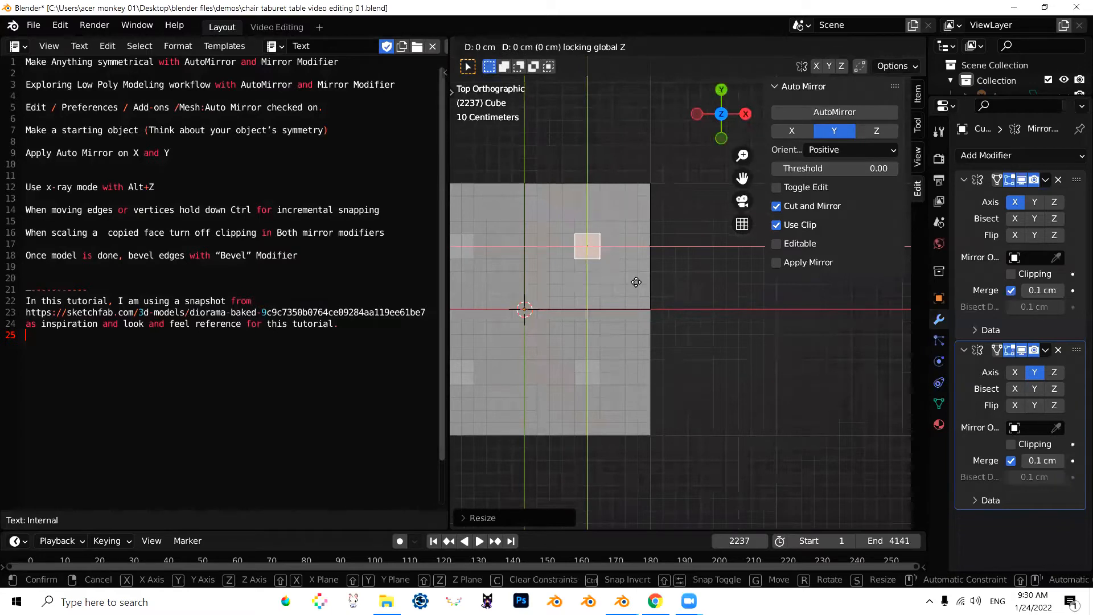
{"action": "left_click", "coordinate": [666, 244]}
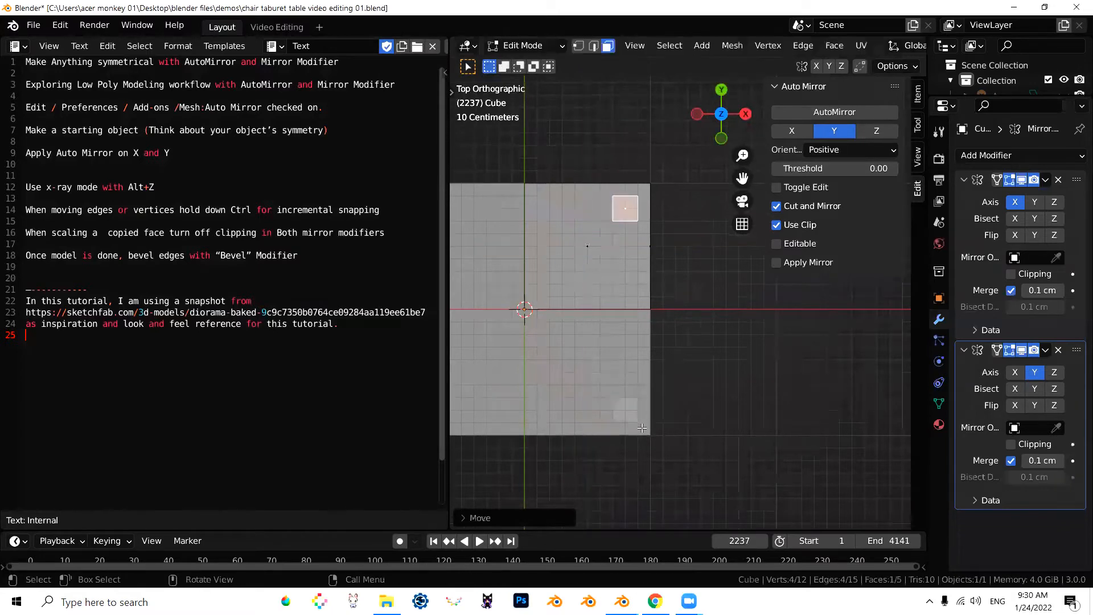
Extrude the small corner face straight down from the slab to form a long leg.
{"action": "middle_click_drag", "start_coordinate": [629, 424], "coordinate": [649, 373]}
{"action": "key", "text": "KP_Decimal"}
{"action": "scroll", "coordinate": [649, 373], "scroll_direction": "down", "scroll_amount": 5}
{"action": "scroll", "coordinate": [689, 379], "scroll_direction": "down", "scroll_amount": 3}
{"action": "key", "text": "e"}
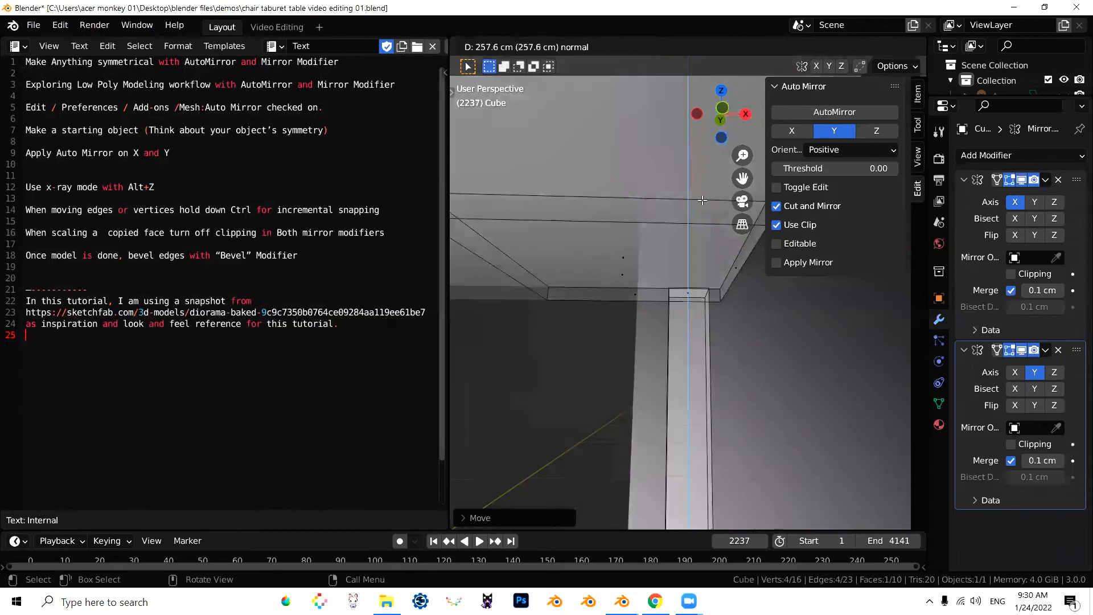
{"action": "key", "text": "Escape"}
{"action": "scroll", "coordinate": [700, 399], "scroll_direction": "down", "scroll_amount": 3}
{"action": "middle_click_drag", "start_coordinate": [671, 400], "coordinate": [618, 396]}
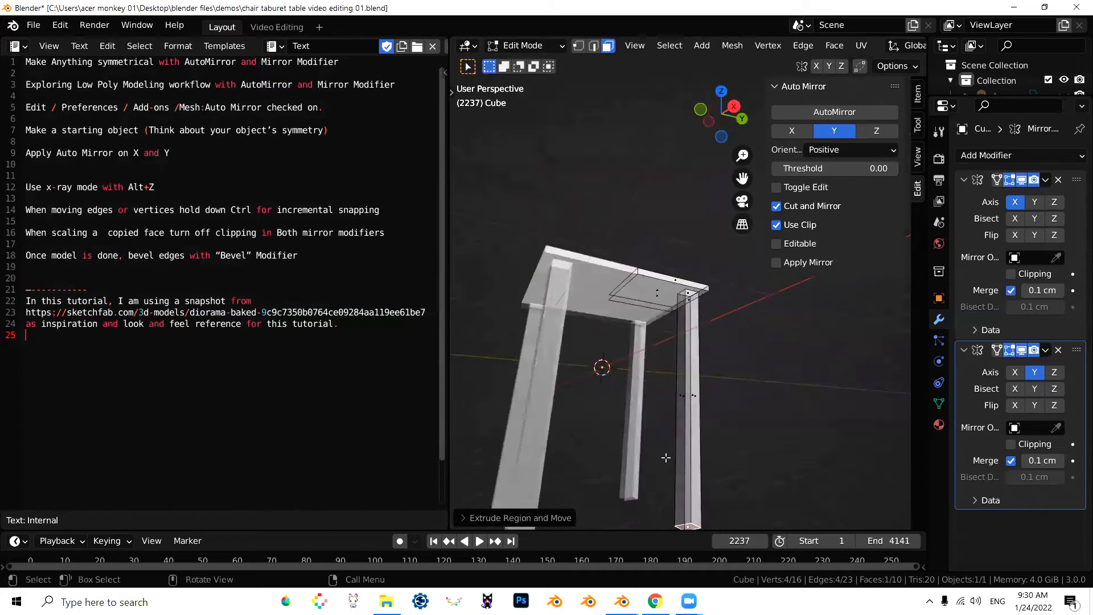
{"action": "middle_click_drag", "start_coordinate": [666, 456], "coordinate": [672, 325], "text": "shift"}
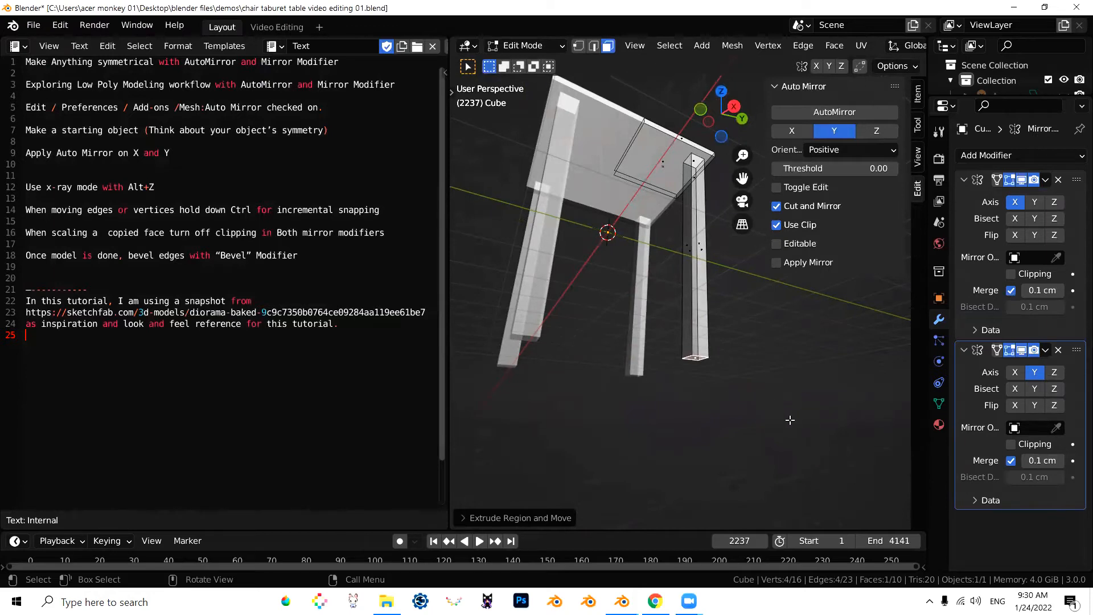
Scale down the leg's bottom face so that the leg tapers toward the floor.
{"action": "key", "text": "s"}
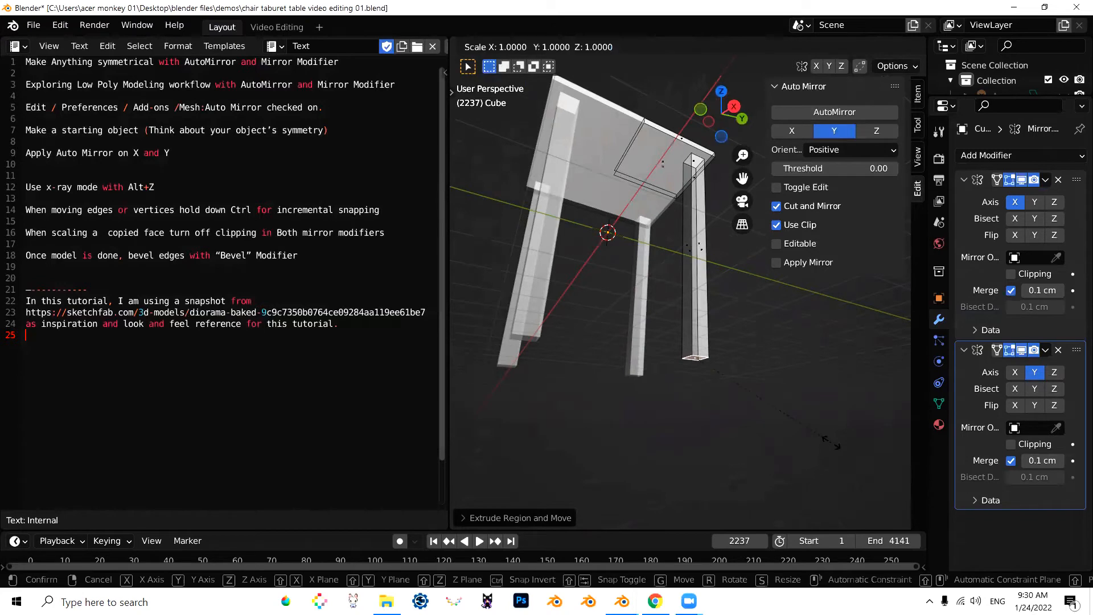
{"action": "left_click", "coordinate": [799, 425]}
{"action": "middle_click_drag", "start_coordinate": [787, 395], "coordinate": [658, 353]}
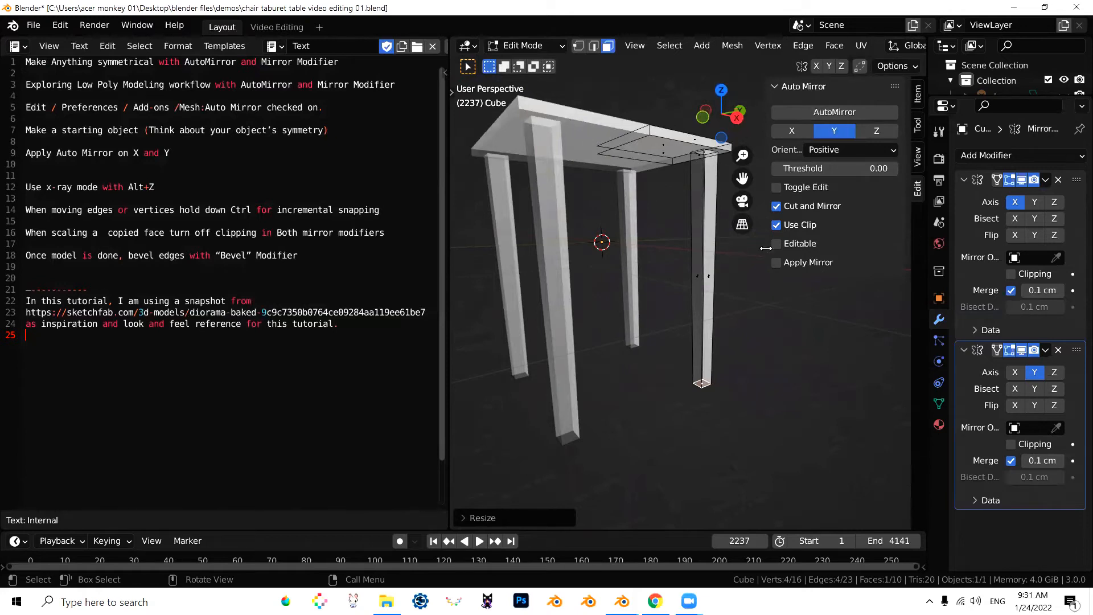
{"action": "middle_click_drag", "start_coordinate": [621, 241], "coordinate": [658, 314]}
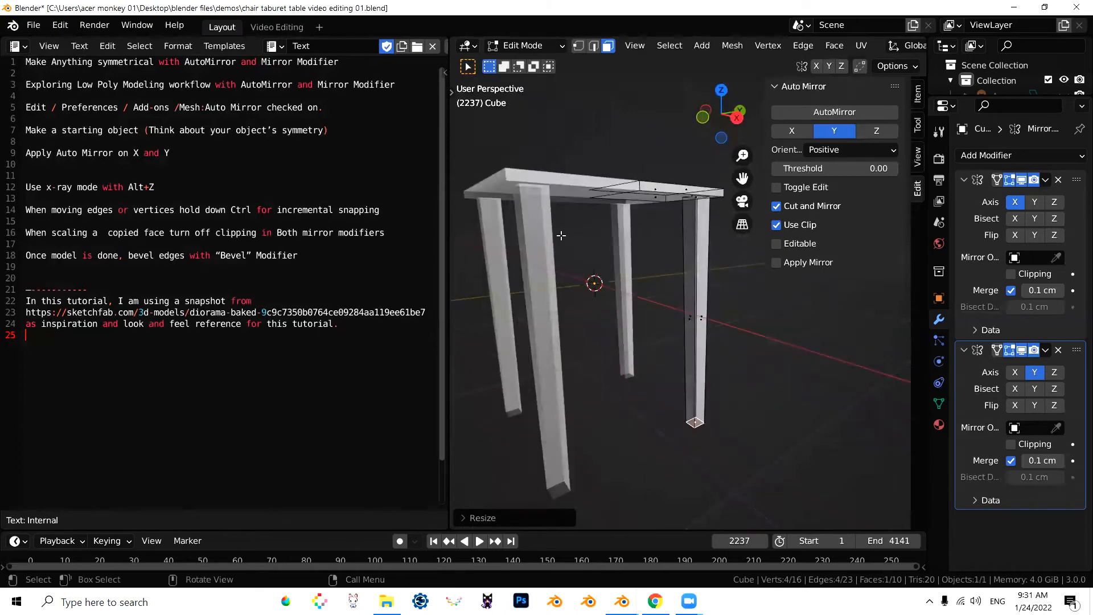
Duplicate the leg's inner side face that looks along Y in place and hide all the other geometry.
{"action": "left_click", "coordinate": [689, 298]}
{"action": "middle_click_drag", "start_coordinate": [755, 394], "coordinate": [718, 349]}
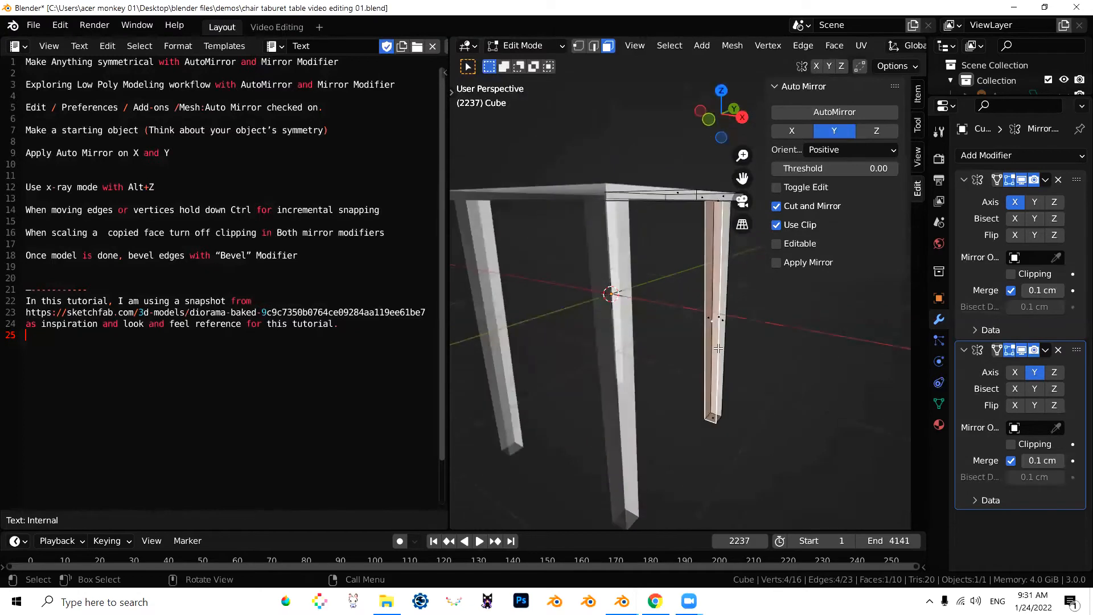
{"action": "key", "text": "shift+d"}
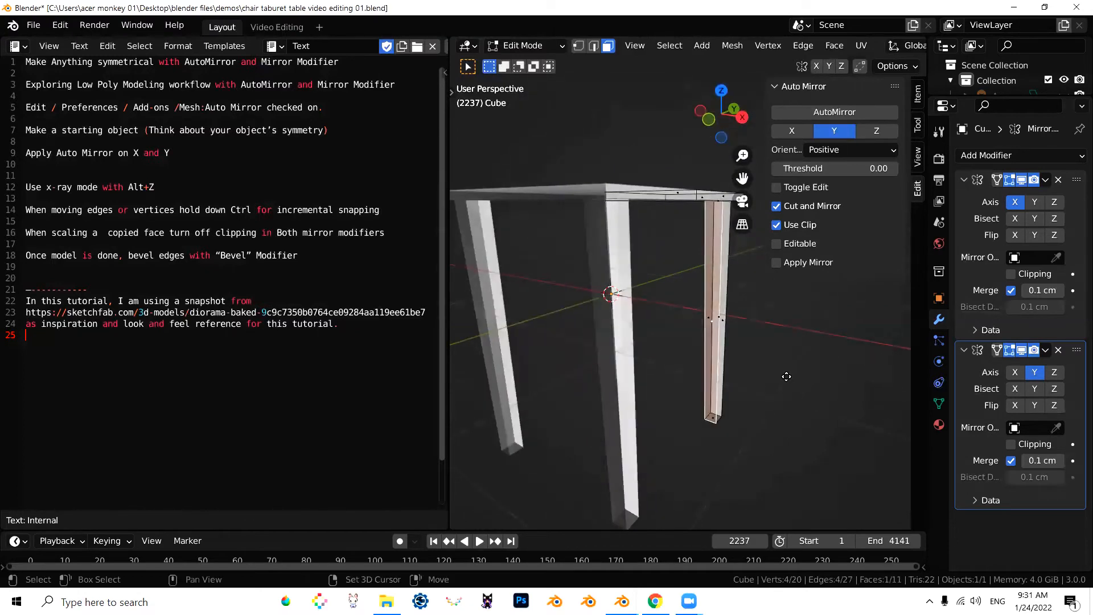
{"action": "key", "text": "Escape"}
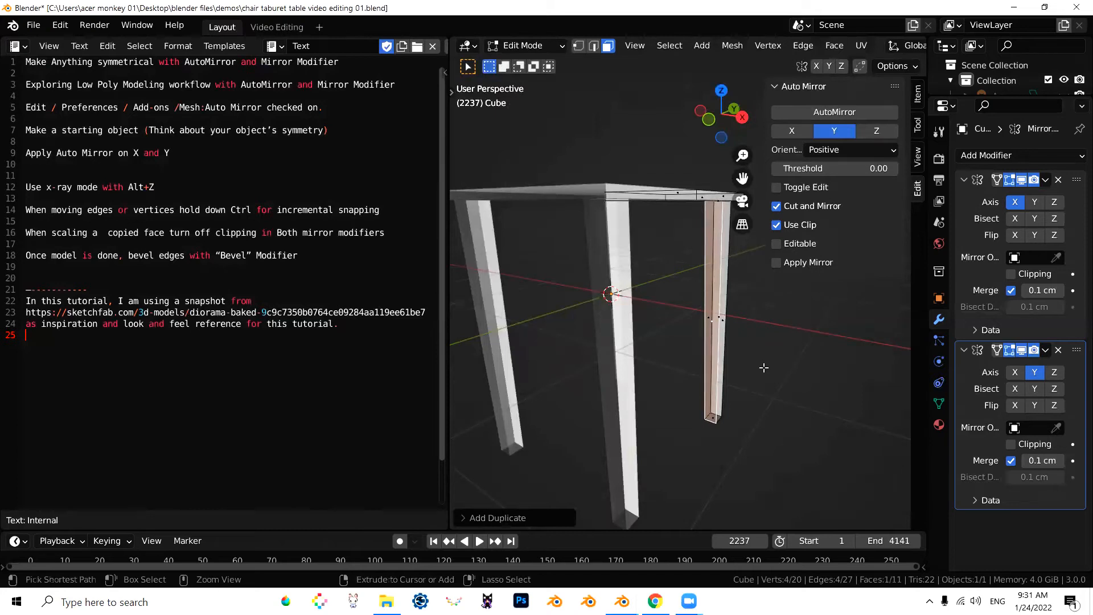
{"action": "key", "text": "ctrl+i"}
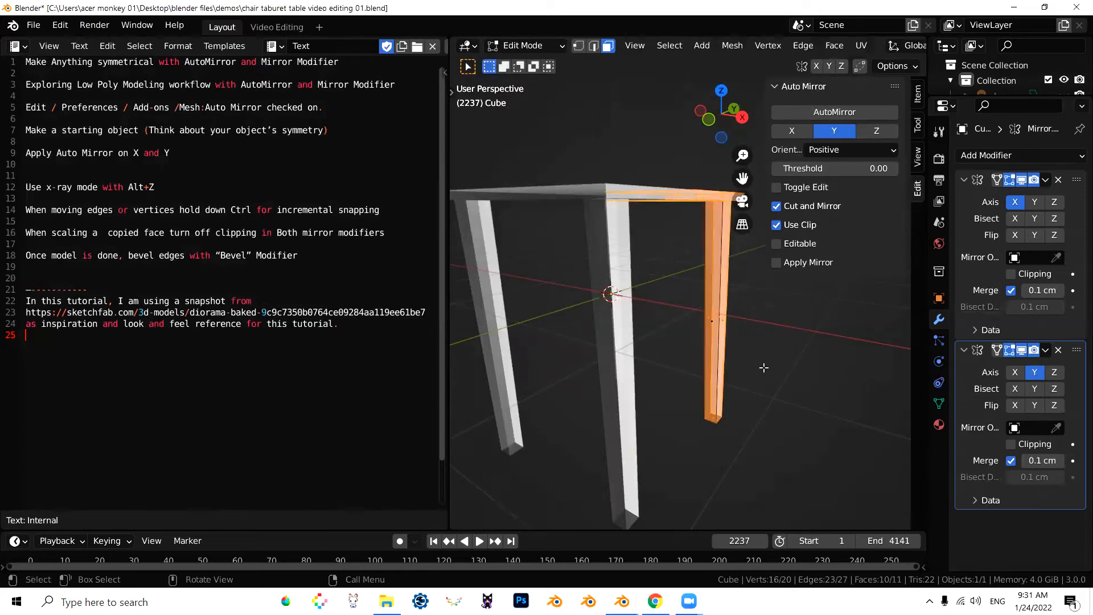
{"action": "key", "text": "h"}
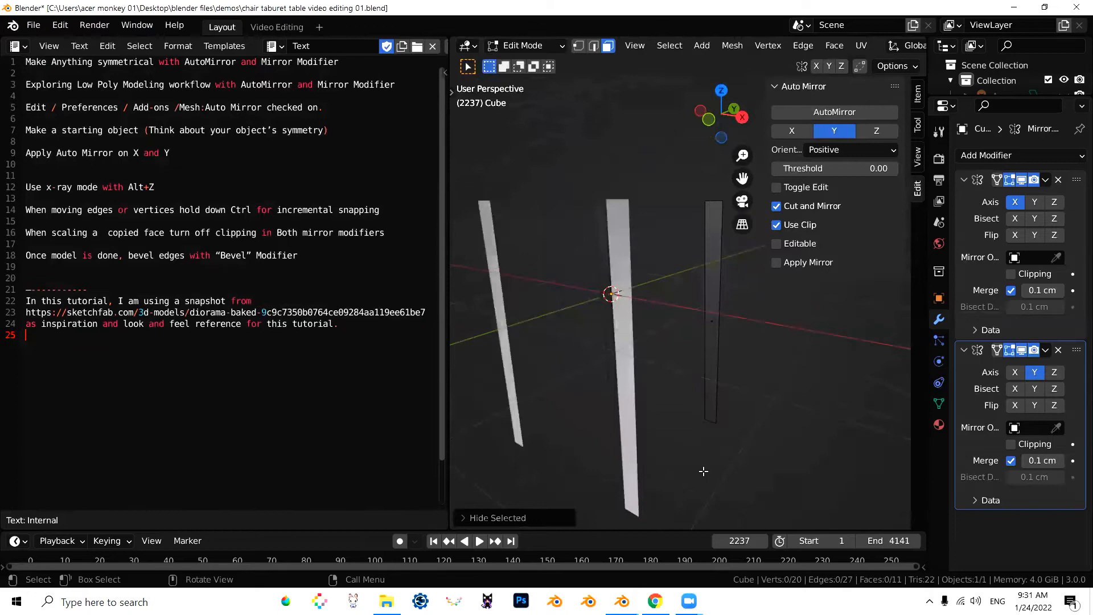
Switch to edge selection and slide the duplicated face's bottom edge up by a factor of about 0.9.
{"action": "left_click", "coordinate": [589, 49]}
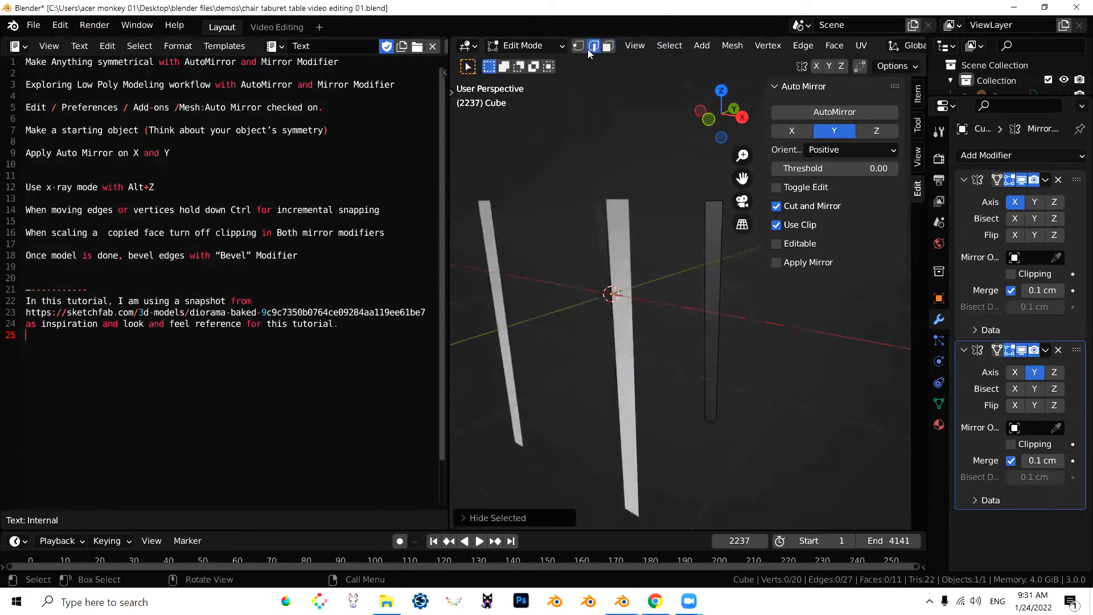
{"action": "left_click", "coordinate": [711, 420]}
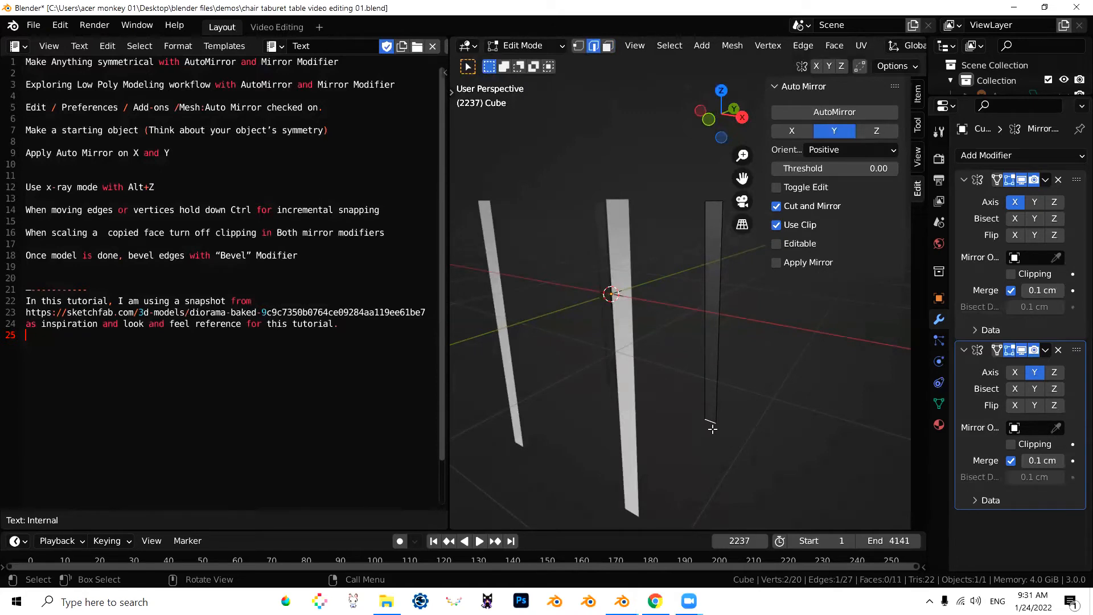
{"action": "key", "text": "g"}
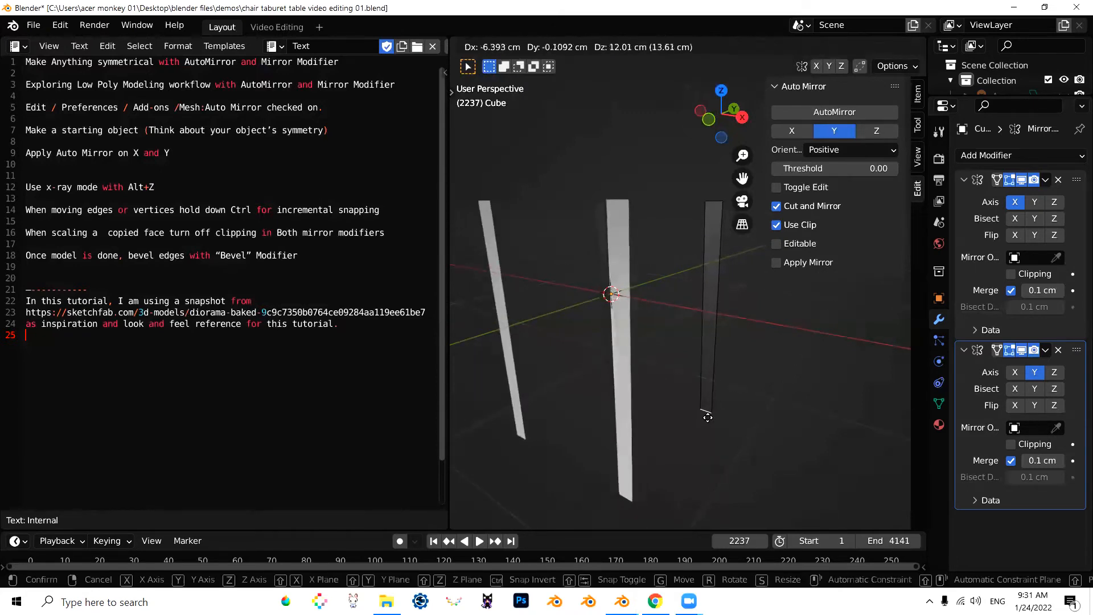
{"action": "key", "text": "g"}
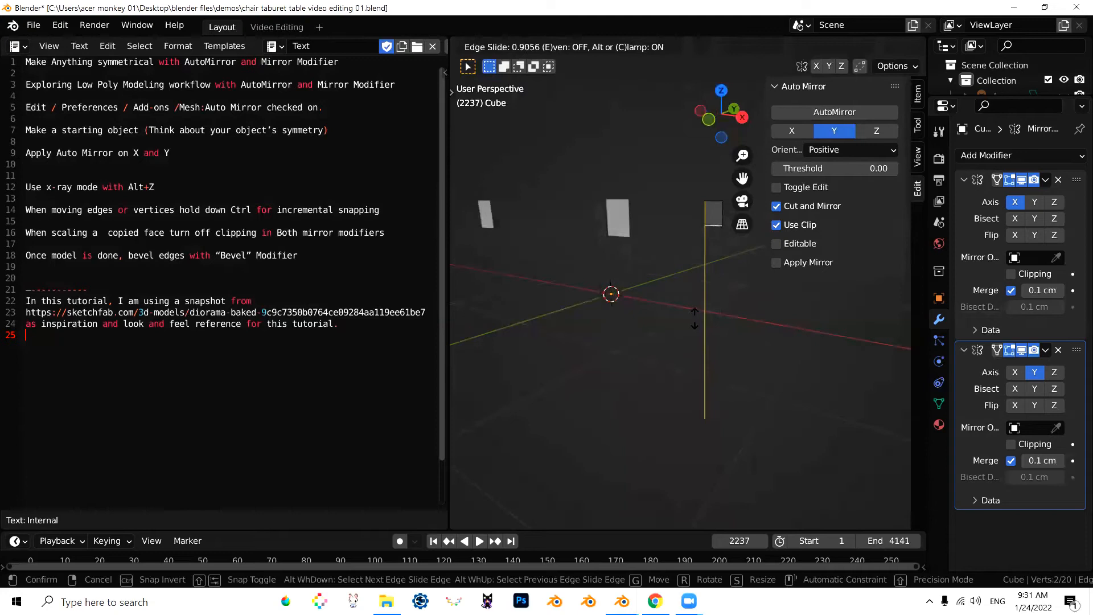
{"action": "left_click", "coordinate": [693, 325]}
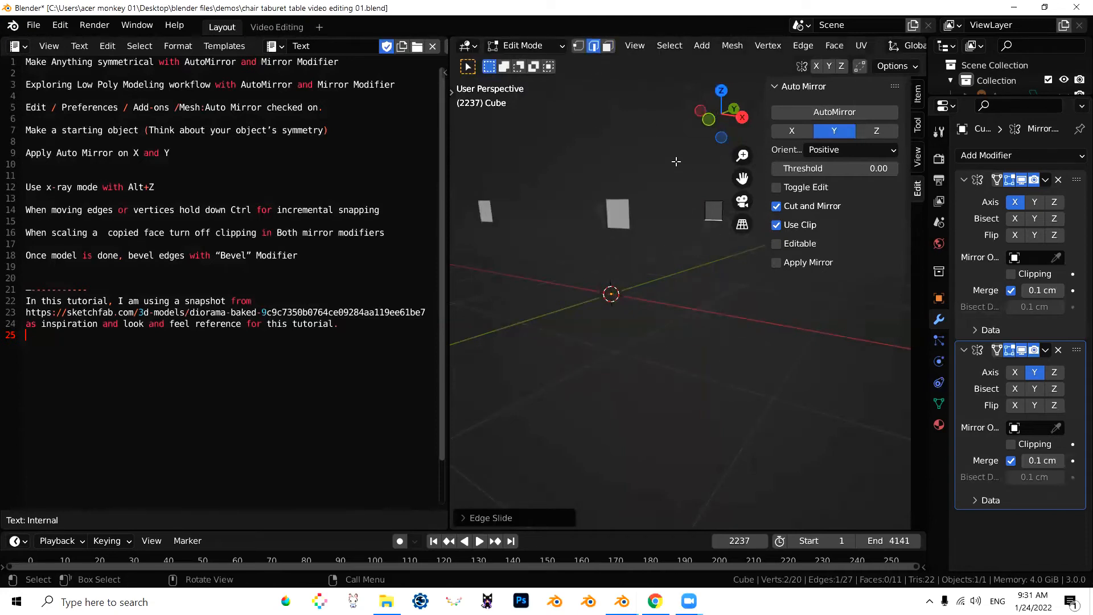
Select the whole shortened face and scale it slightly narrower along the X axis.
{"action": "left_click_drag", "start_coordinate": [695, 178], "coordinate": [741, 246]}
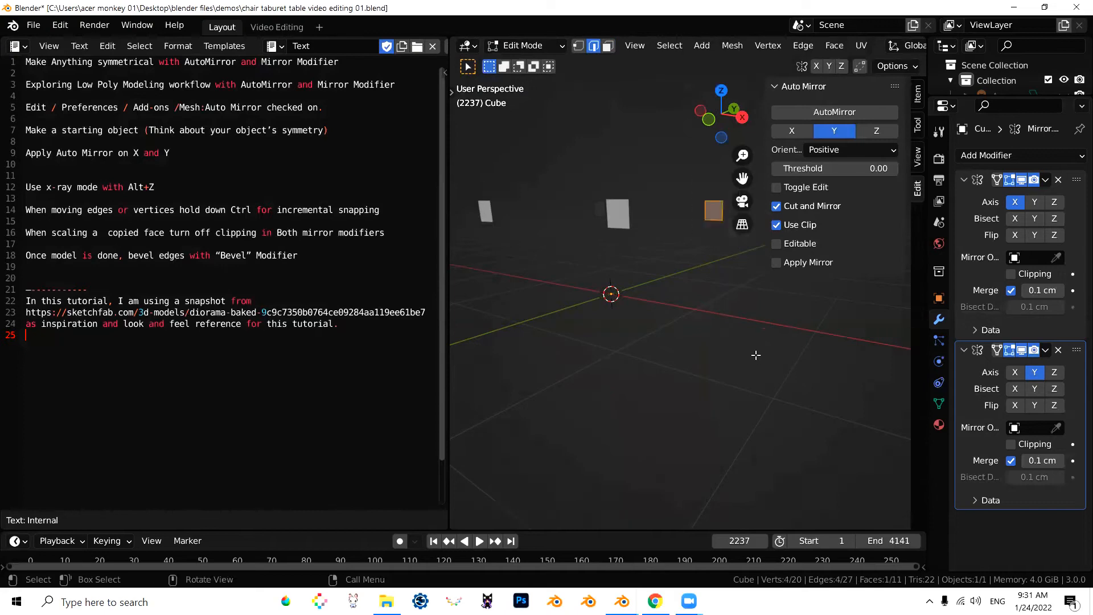
{"action": "key", "text": "s"}
{"action": "key", "text": "x"}
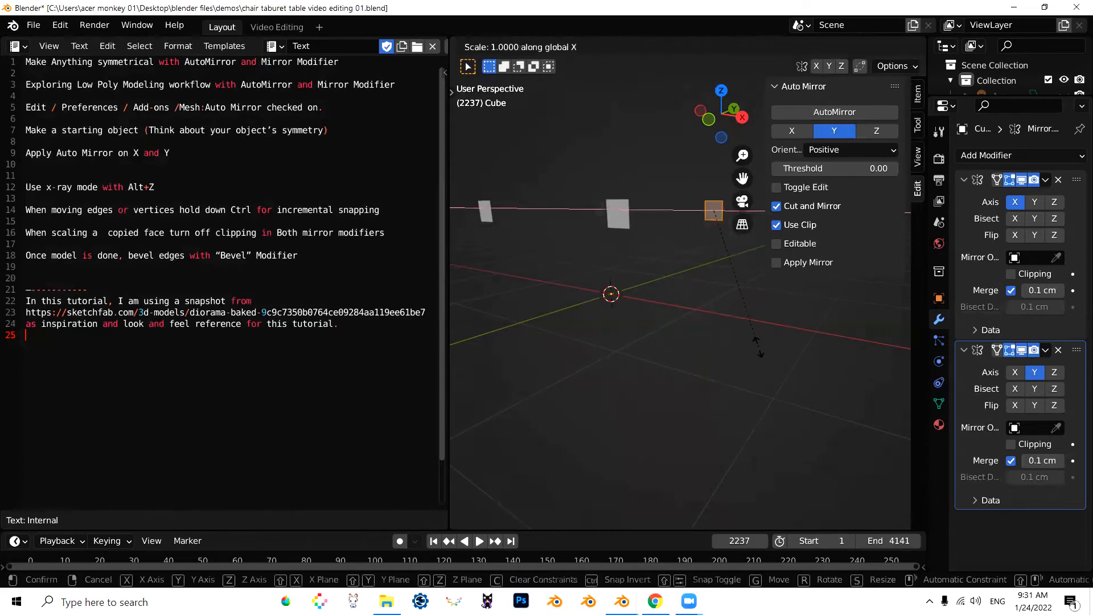
{"action": "left_click", "coordinate": [749, 335]}
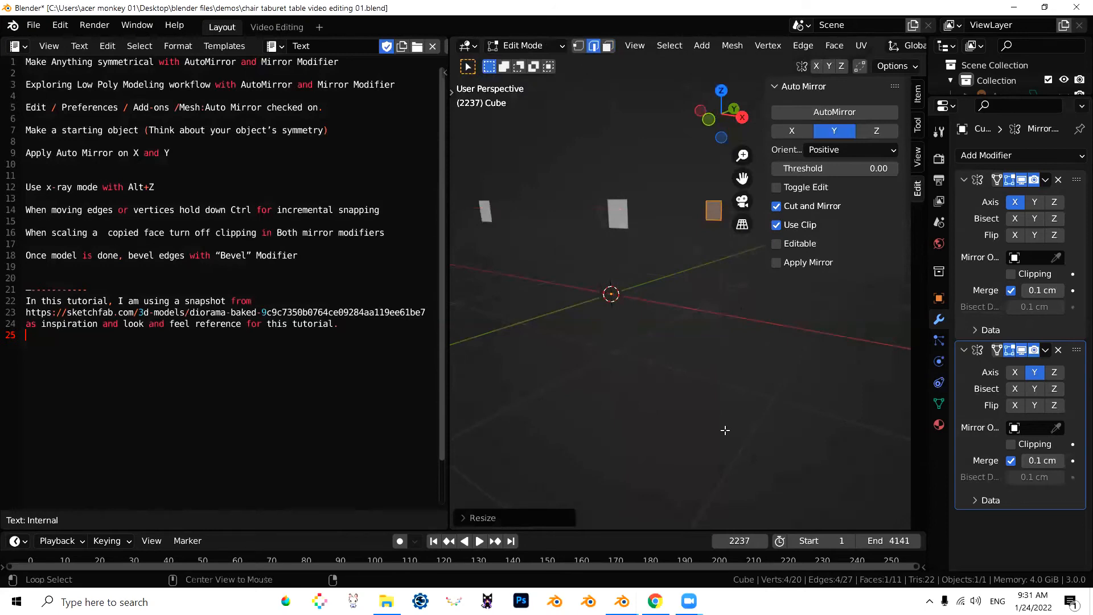
Reveal the hidden tabletop and leg geometry and clear the selection.
{"action": "key", "text": "alt+h"}
{"action": "middle_click_drag", "start_coordinate": [809, 334], "coordinate": [684, 337]}
{"action": "scroll", "coordinate": [700, 345], "scroll_direction": "down", "scroll_amount": 4}
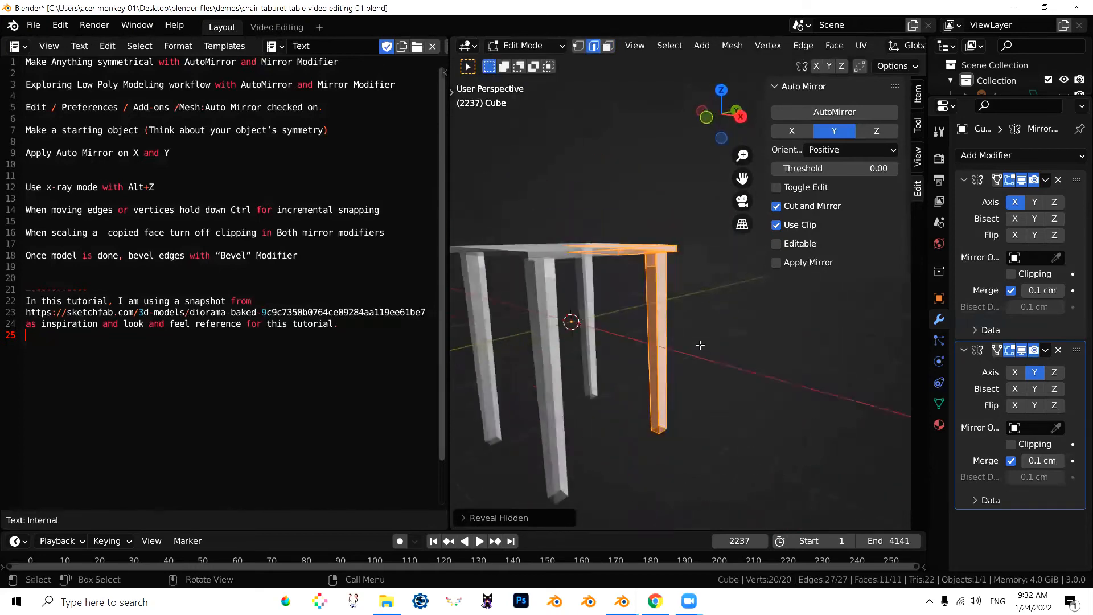
{"action": "scroll", "coordinate": [704, 341], "scroll_direction": "up", "scroll_amount": 2}
{"action": "left_click", "coordinate": [726, 336]}
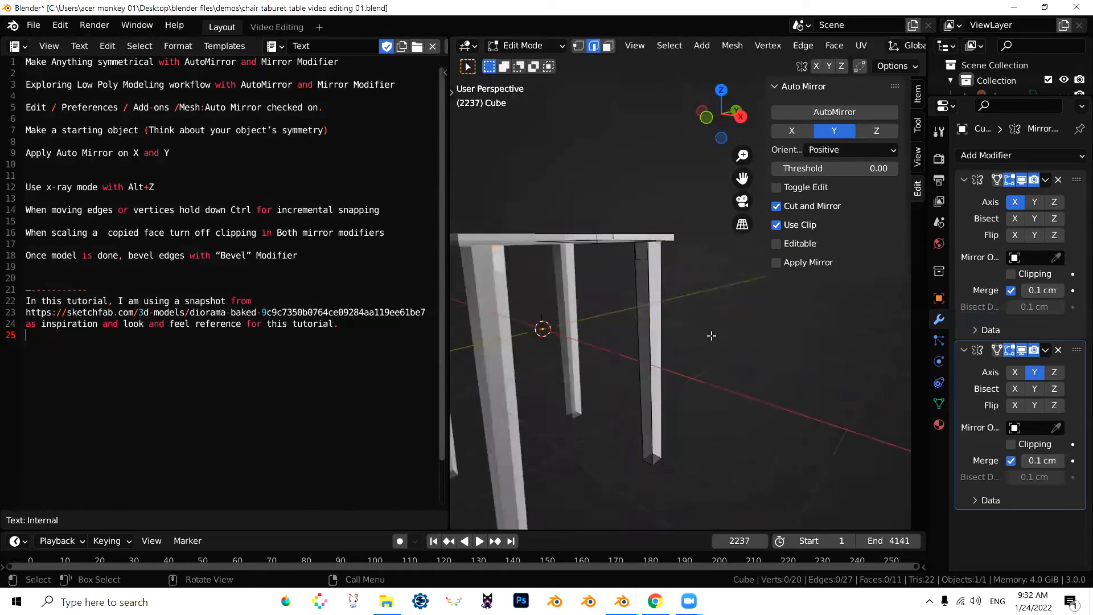
Turn on Clipping in both Mirror modifiers and extrude the short face inward to the mirror centre as a rail under the tabletop.
{"action": "left_click", "coordinate": [608, 45]}
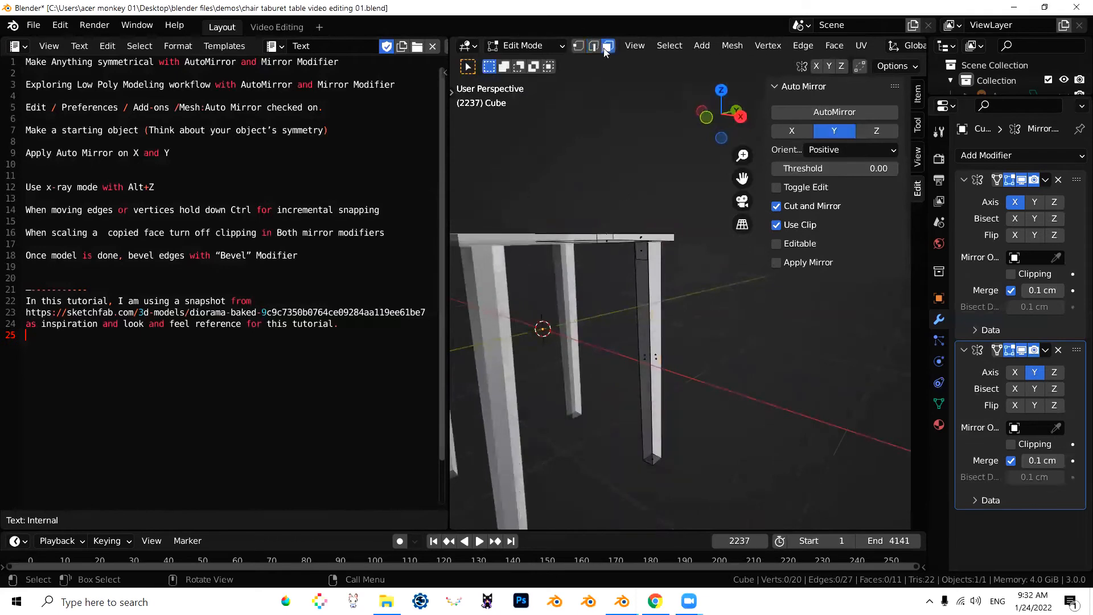
{"action": "left_click", "coordinate": [642, 251]}
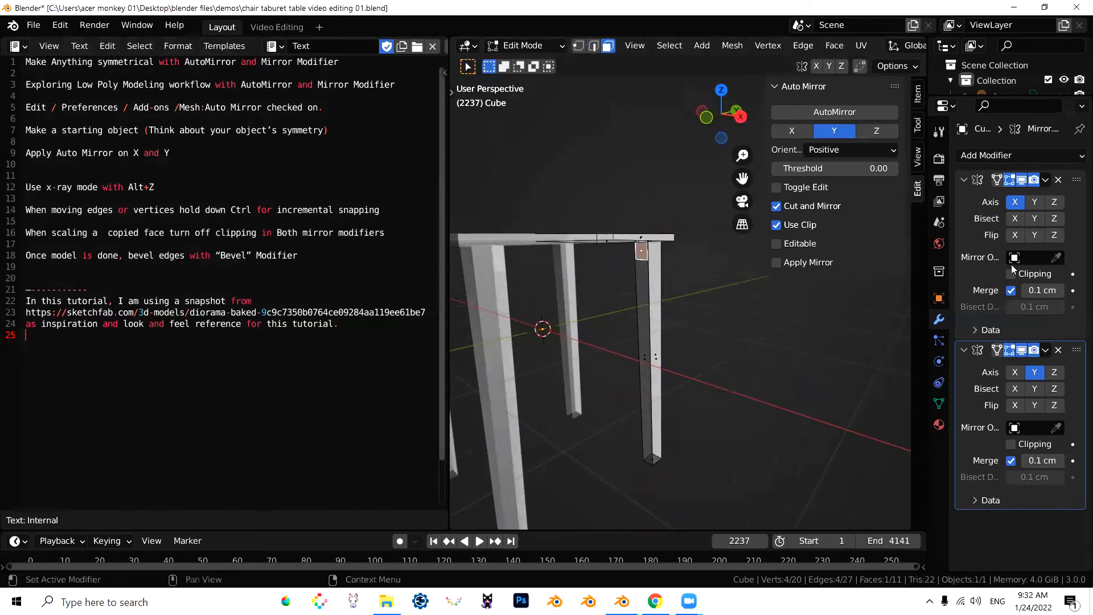
{"action": "left_click", "coordinate": [1012, 444]}
{"action": "key", "text": "e"}
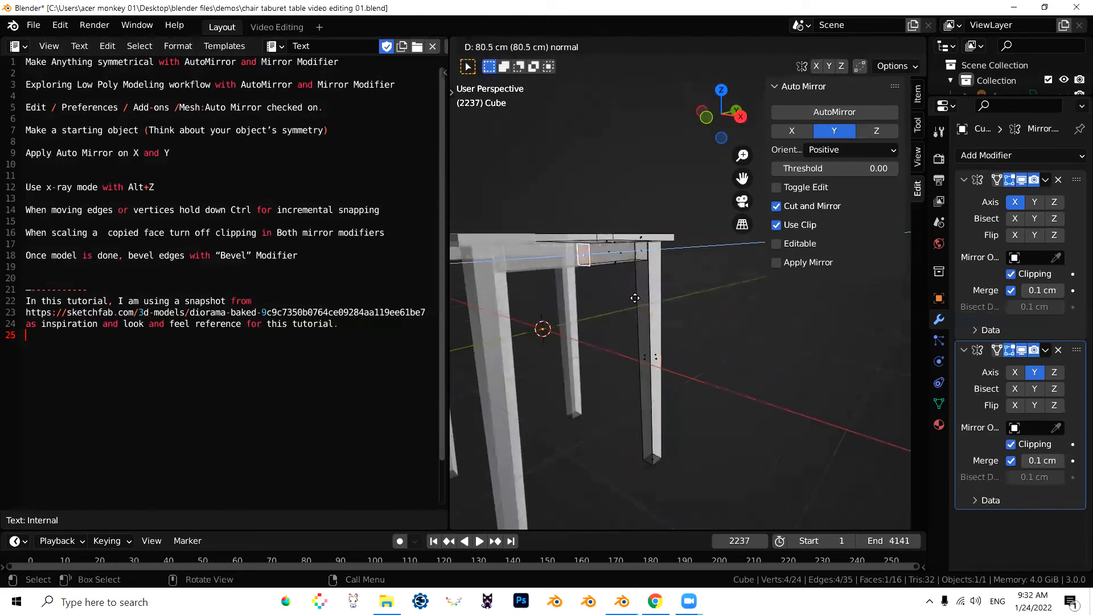
{"action": "left_click", "coordinate": [618, 299]}
Select the leg's top face and snap the 3D cursor to it.
{"action": "middle_click_drag", "start_coordinate": [503, 412], "coordinate": [661, 408]}
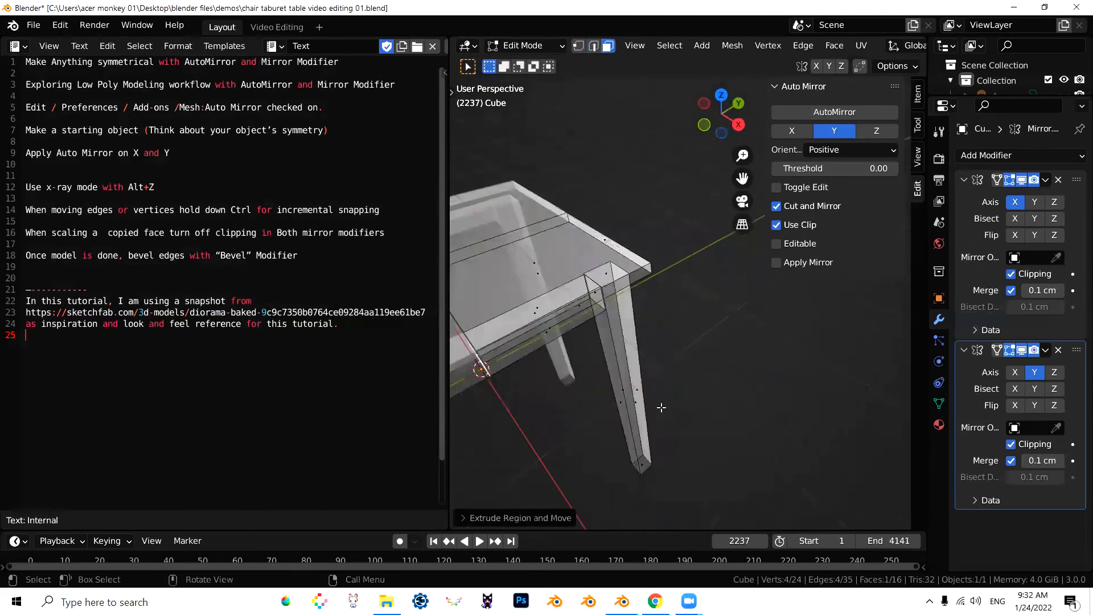
{"action": "middle_click_drag", "start_coordinate": [552, 304], "coordinate": [616, 303], "text": "shift"}
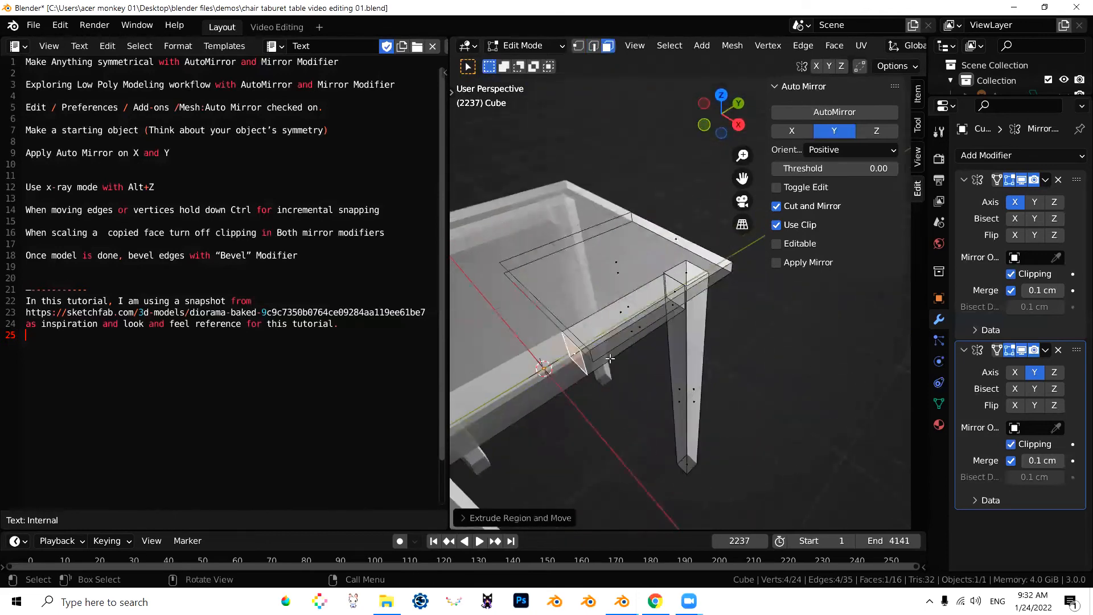
{"action": "left_click", "coordinate": [688, 273]}
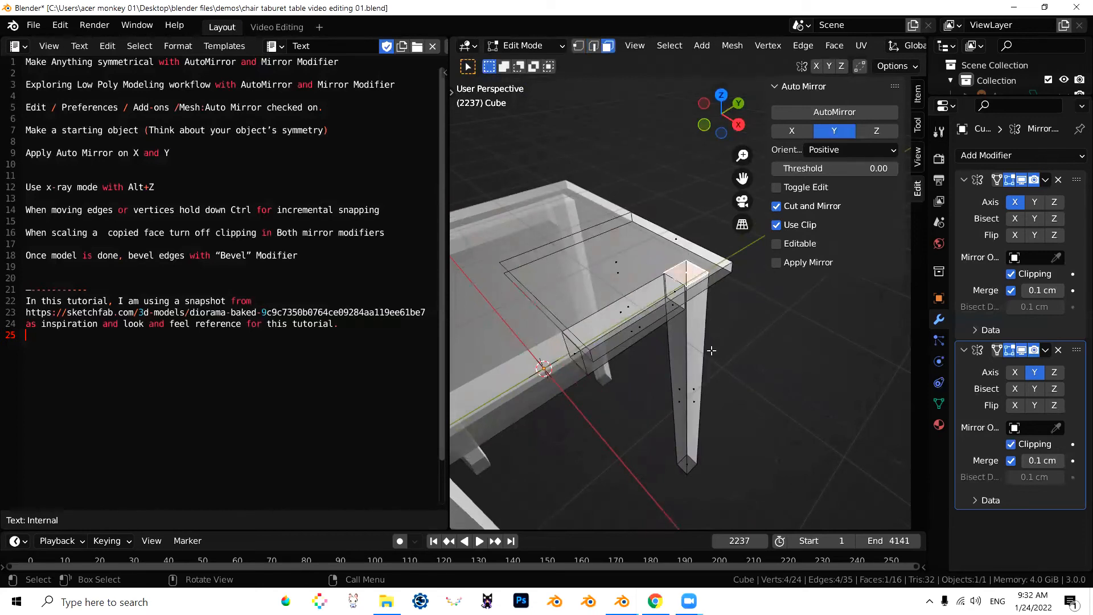
{"action": "key", "text": "shift+s"}
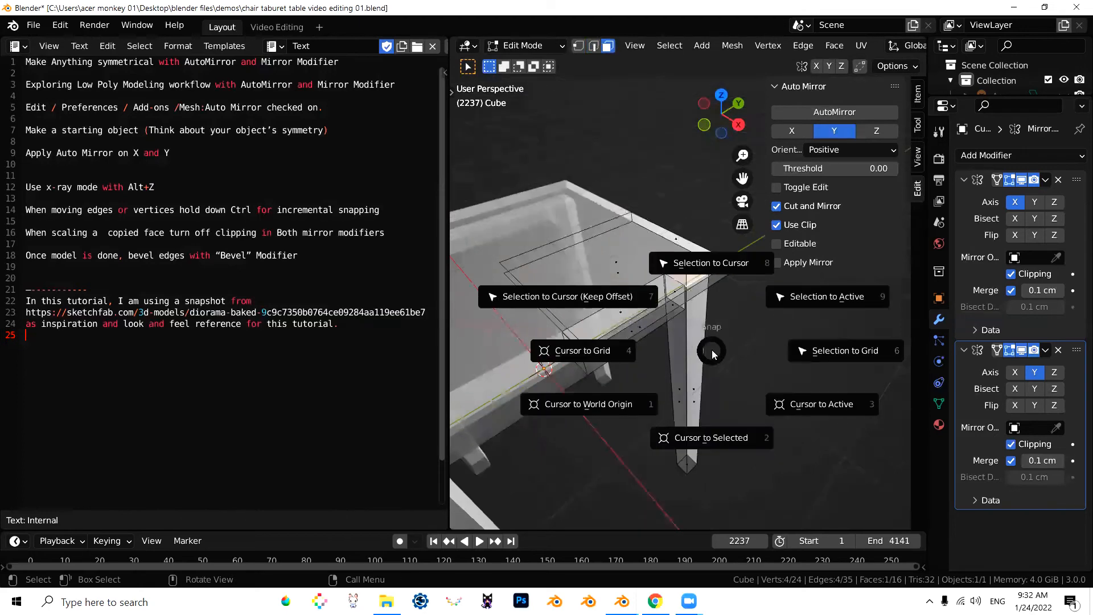
{"action": "left_click", "coordinate": [732, 440]}
{"action": "middle_click_drag", "start_coordinate": [732, 418], "coordinate": [727, 398]}
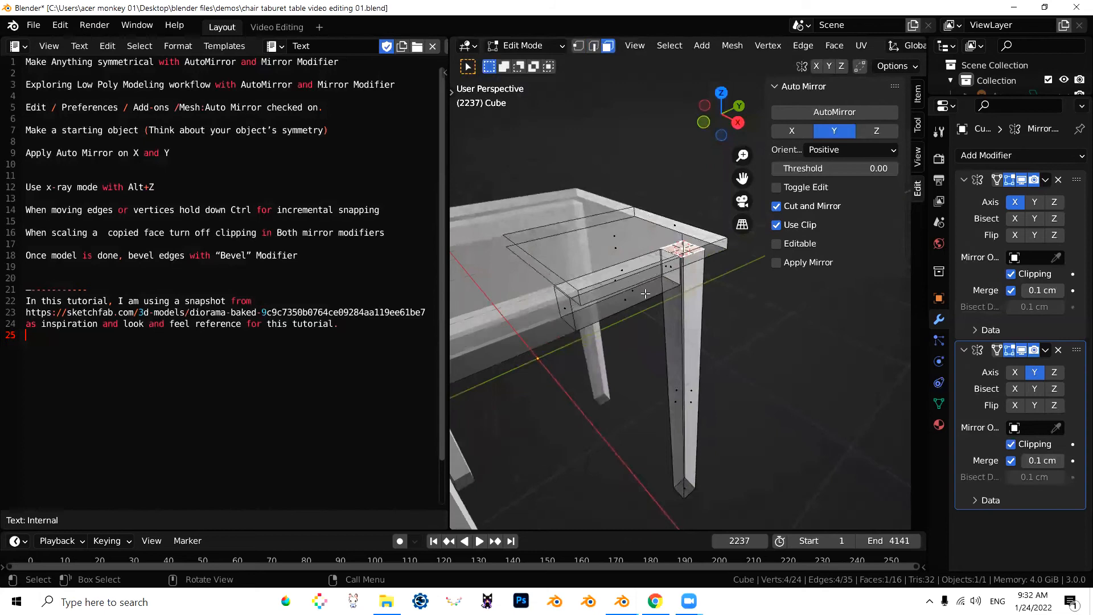
Select the whole linked rail and turn off Clipping in both the X and the Y Mirror modifiers.
{"action": "key", "text": "alt+a"}
{"action": "key", "text": "l"}
{"action": "middle_click_drag", "start_coordinate": [650, 290], "coordinate": [679, 405]}
{"action": "left_click", "coordinate": [1012, 444]}
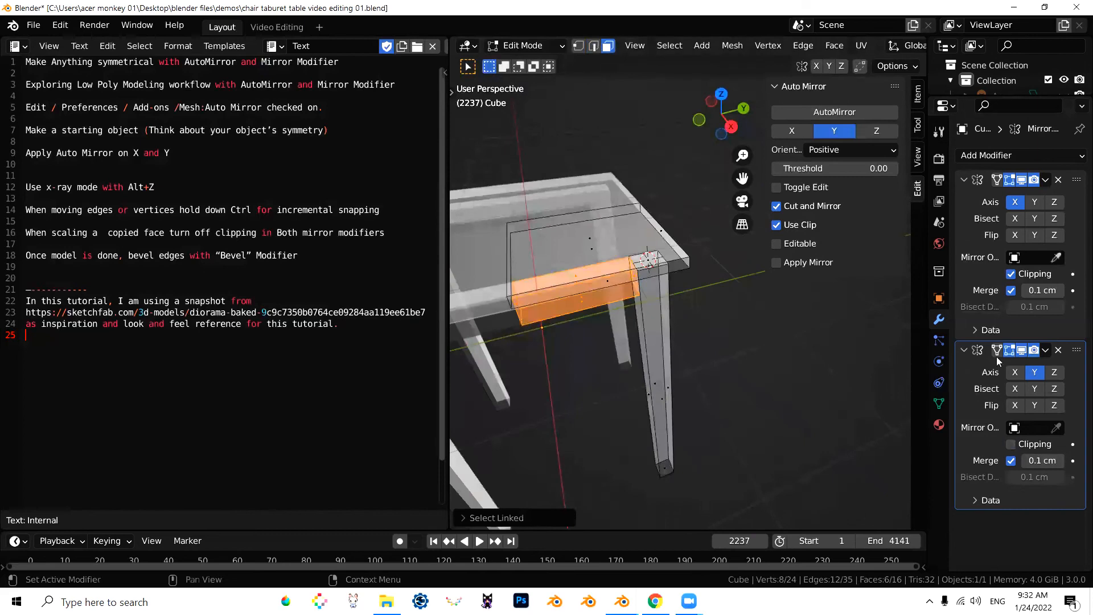
{"action": "left_click", "coordinate": [1011, 274]}
Set the pivot point to the 3D Cursor, then duplicate the rail and rotate the copy -90° around global Z.
{"action": "middle_click_drag", "start_coordinate": [610, 403], "coordinate": [800, 418]}
{"action": "key", "text": "period"}
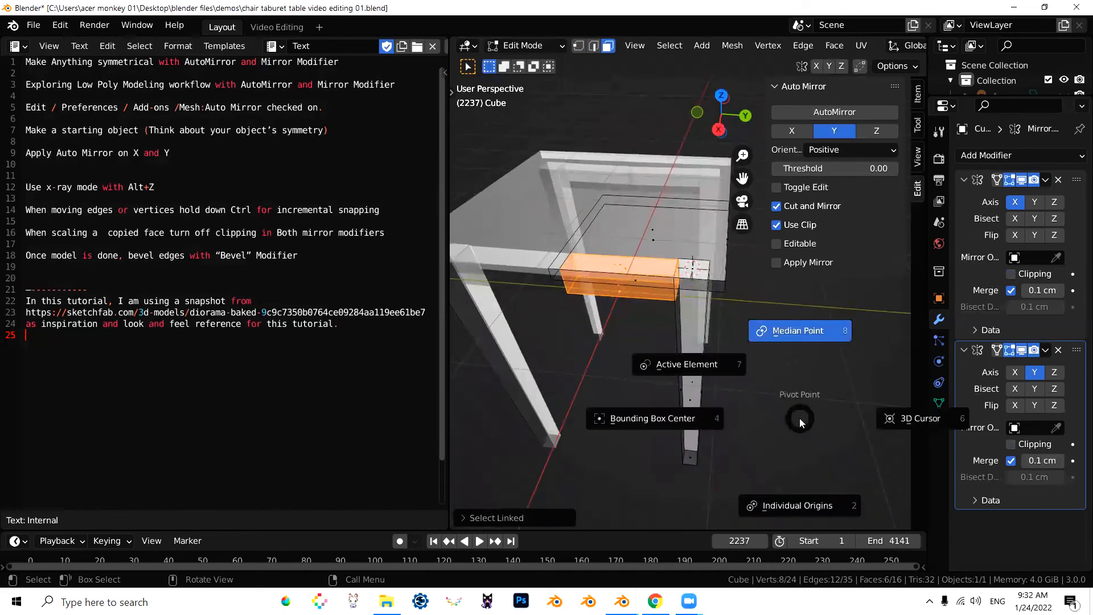
{"action": "left_click", "coordinate": [932, 422]}
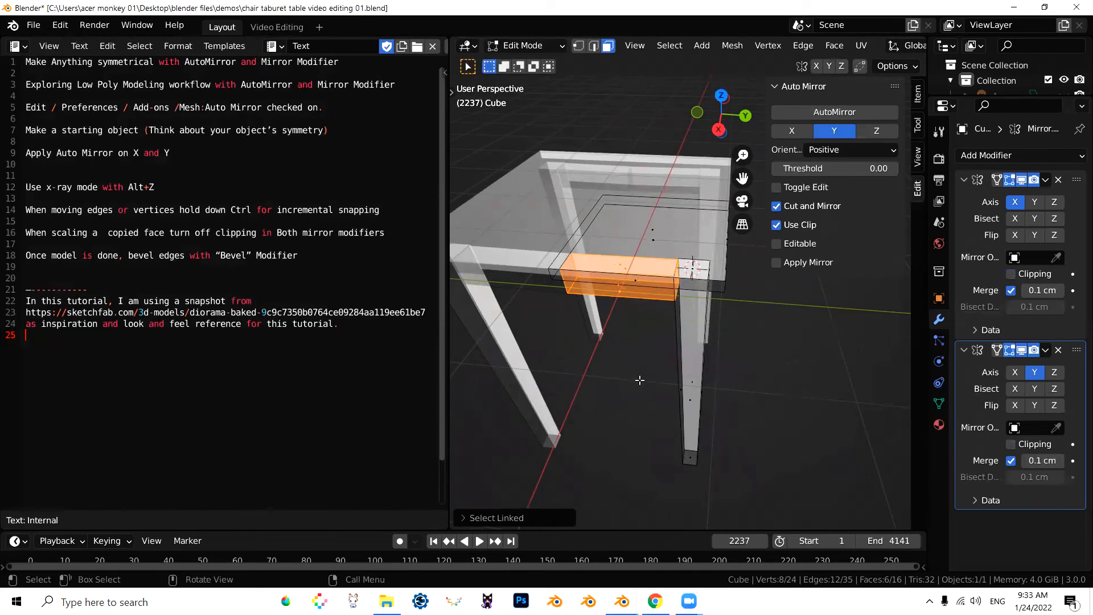
{"action": "key", "text": "shift+d"}
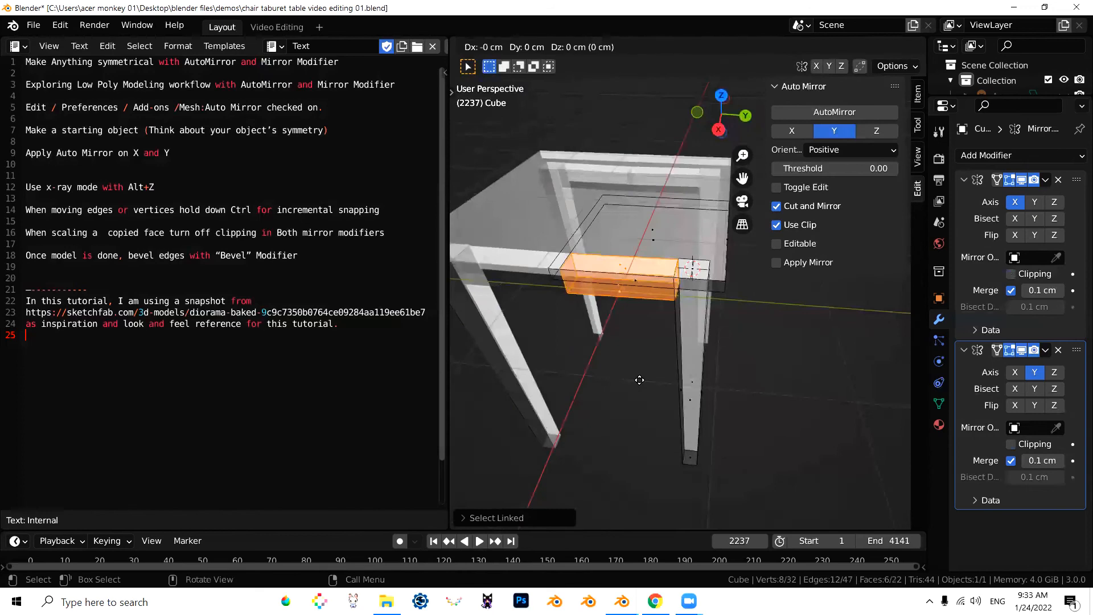
{"action": "key", "text": "r"}
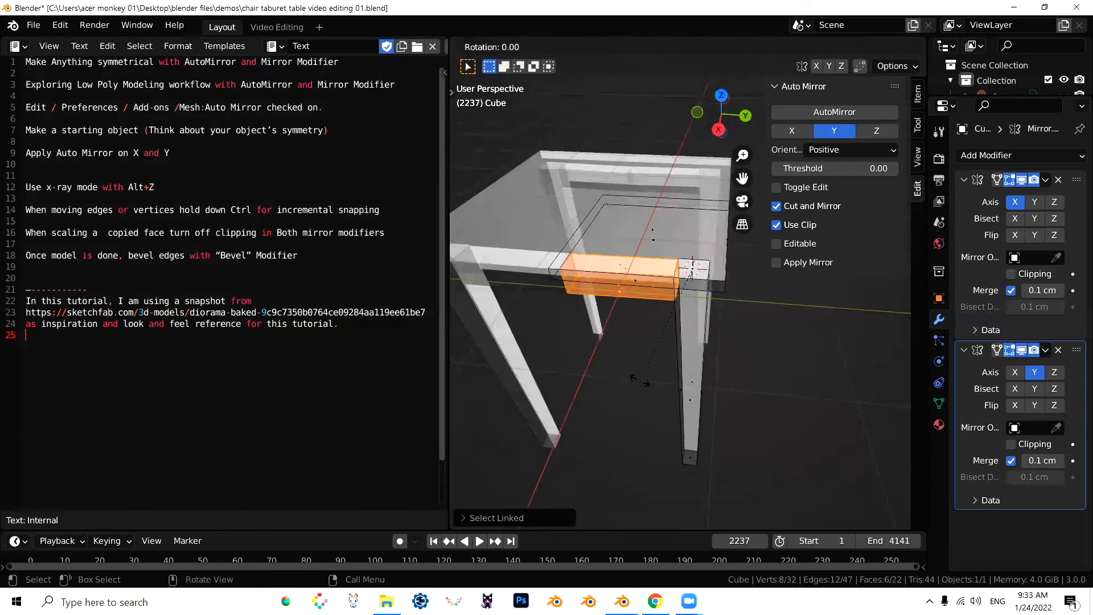
{"action": "type", "text": "z"}
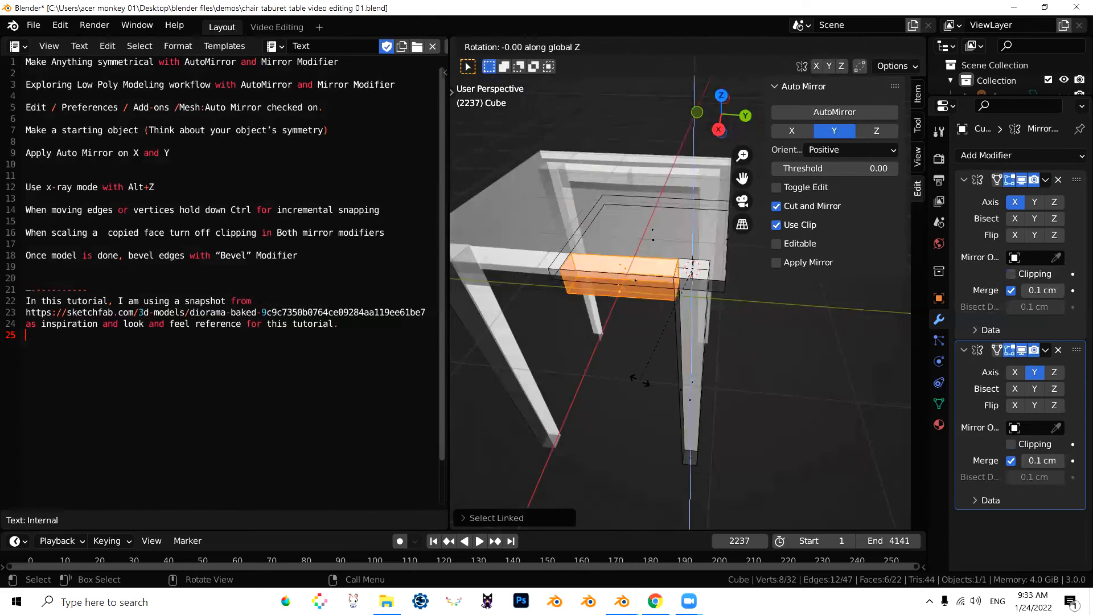
{"action": "type", "text": "90"}
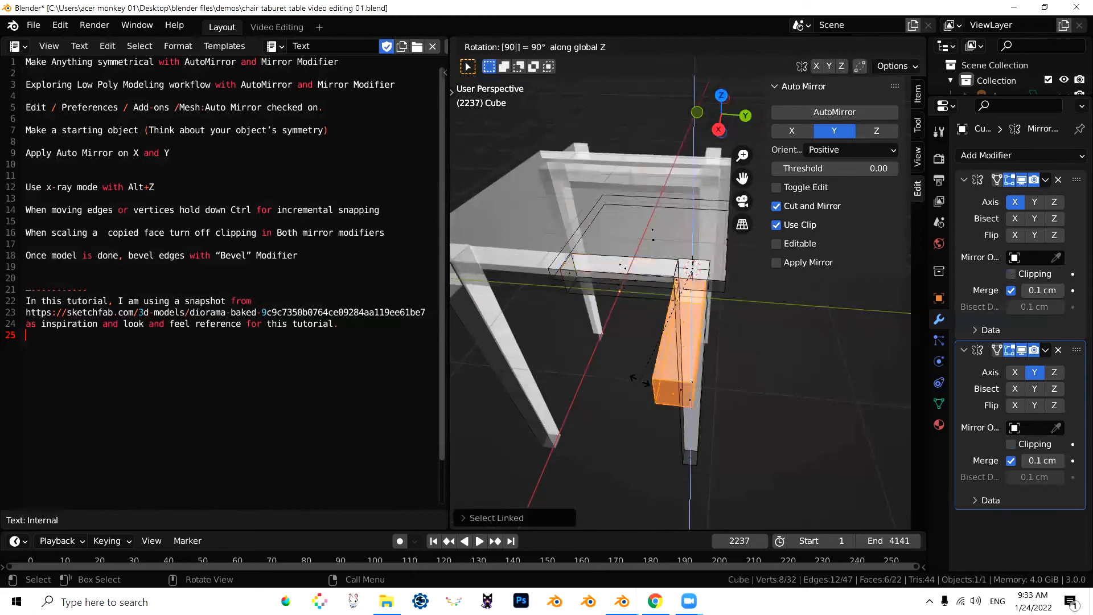
{"action": "key", "text": "minus"}
{"action": "key", "text": "Return"}
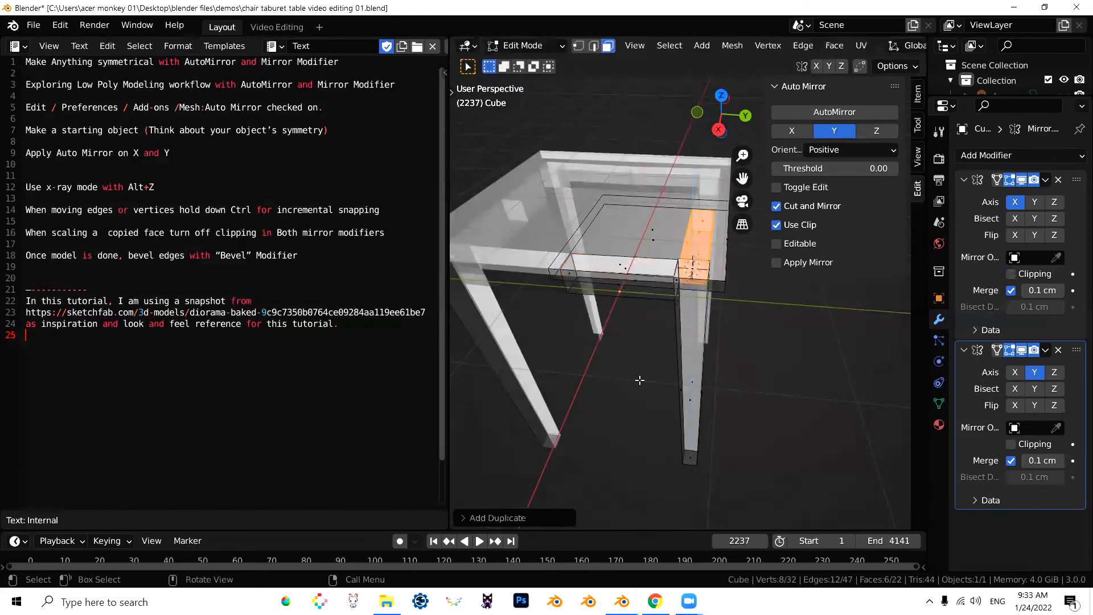
Duplicate the rotated rail, lower the copy along Z to the lower part of the legs and scale it.
{"action": "middle_click_drag", "start_coordinate": [630, 426], "coordinate": [668, 381]}
{"action": "key", "text": "shift+d"}
{"action": "key", "text": "z"}
{"action": "left_click", "coordinate": [664, 459]}
{"action": "key", "text": "s"}
Change the pivot point and flatten the lower rail's top and bottom faces by scaling each to 0 along Z.
{"action": "key", "text": "KP_1"}
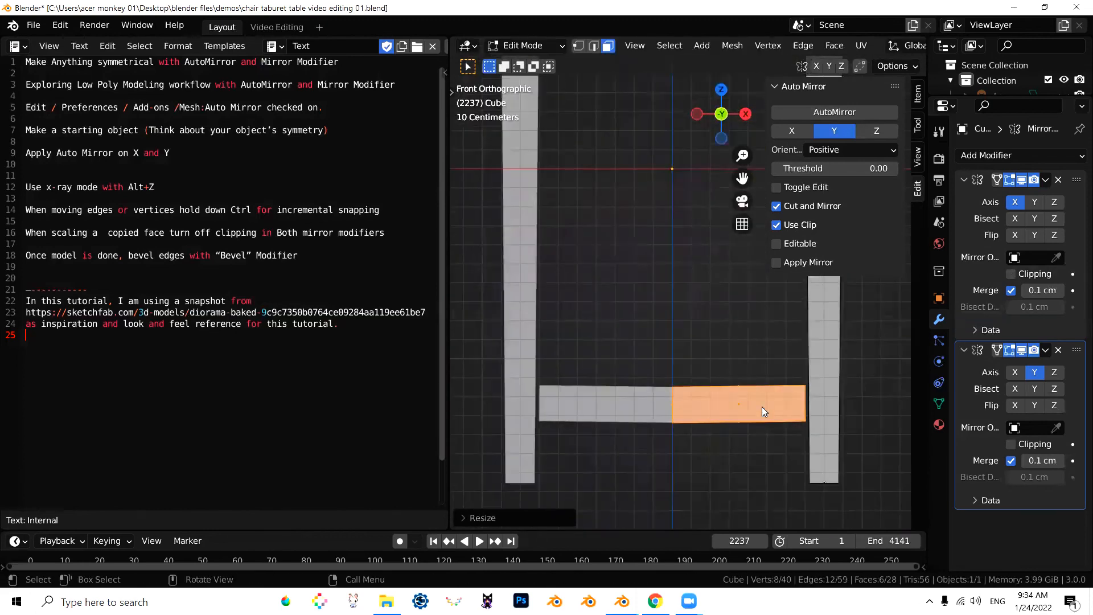
{"action": "left_click_drag", "start_coordinate": [655, 365], "coordinate": [820, 401]}
{"action": "left_click", "coordinate": [626, 47]}
{"action": "left_click", "coordinate": [660, 112]}
{"action": "key", "text": "s"}
{"action": "key", "text": "z"}
{"action": "key", "text": "0"}
{"action": "left_click_drag", "start_coordinate": [655, 407], "coordinate": [820, 447]}
{"action": "key", "text": "s"}
{"action": "key", "text": "z"}
{"action": "key", "text": "0"}
Select the whole linked lower rail, duplicate it and rotate the copy 90° around Z for the adjacent side.
{"action": "middle_click_drag", "start_coordinate": [735, 447], "coordinate": [672, 356]}
{"action": "key", "text": "l"}
{"action": "key", "text": "shift+d"}
{"action": "type", "text": "rz90"}
{"action": "key", "text": "Return"}
Clear the selection and turn off X-ray to display the table as a solid model.
{"action": "left_click", "coordinate": [691, 444]}
{"action": "key", "text": "alt+z"}
{"action": "mouse_move", "coordinate": [763, 404]}
{"action": "middle_mouse_down"}
{"action": "mouse_move", "coordinate": [793, 404]}
{"action": "mouse_move", "coordinate": [778, 407]}
{"action": "middle_mouse_up"}
{"action": "middle_click_drag", "start_coordinate": [779, 361], "coordinate": [711, 445], "text": "shift"}
{"action": "scroll", "coordinate": [719, 430], "scroll_direction": "up", "scroll_amount": 2}
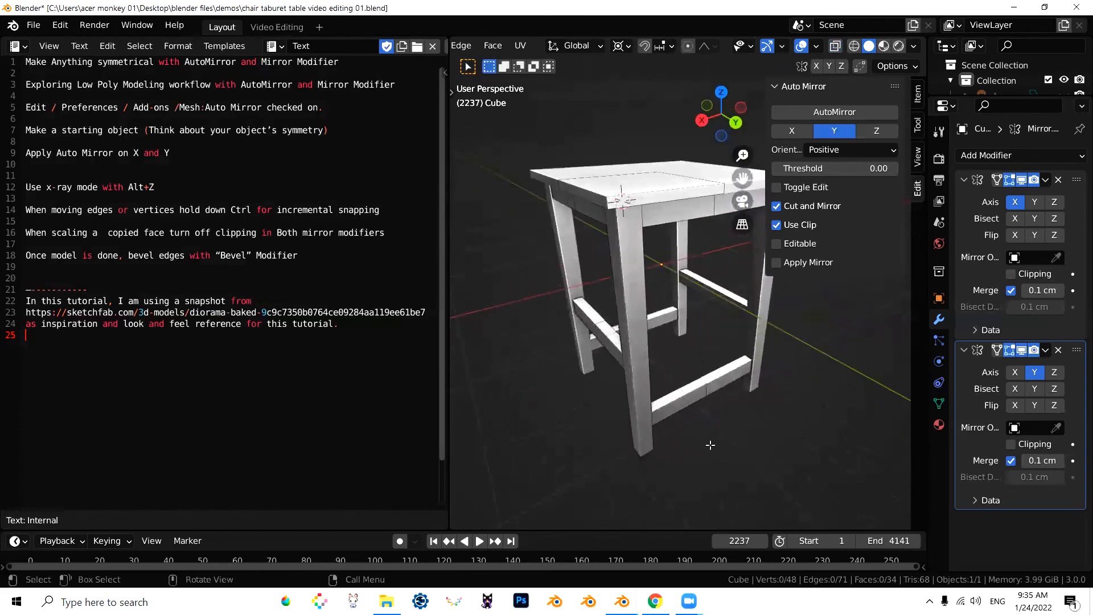
{"action": "scroll", "coordinate": [711, 445], "scroll_direction": "up", "scroll_amount": 1}
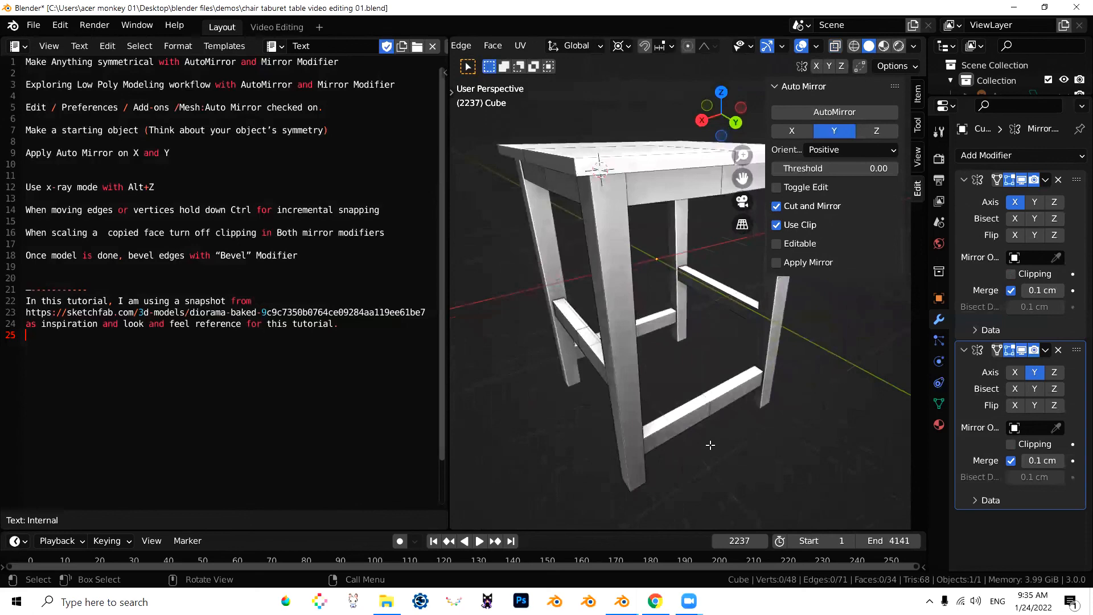
{"action": "middle_click_drag", "start_coordinate": [600, 417], "coordinate": [868, 487]}
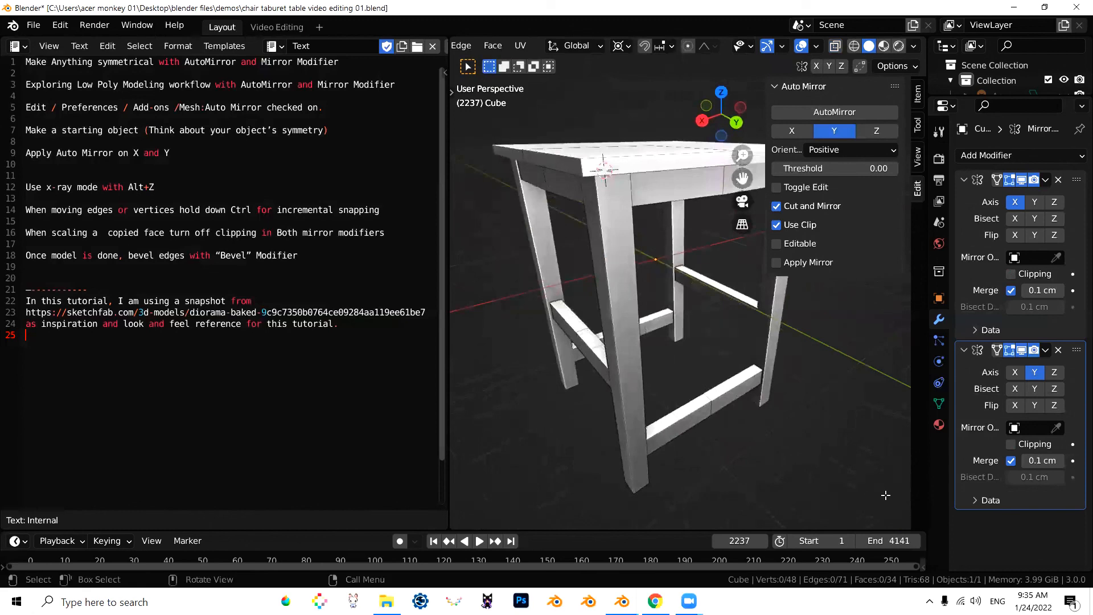